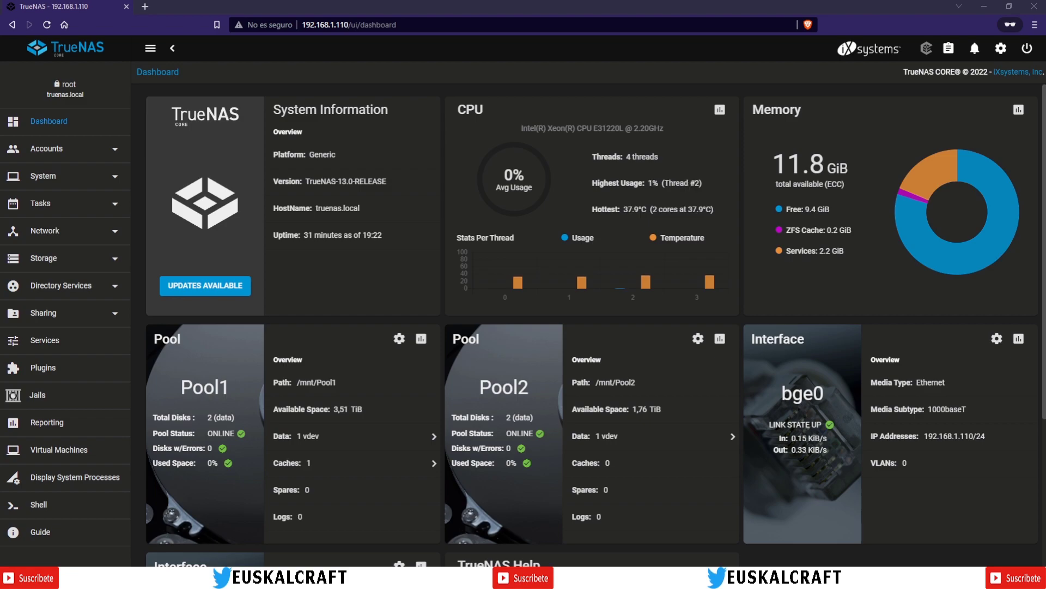
# Step: Expand Accounts in the sidebar so its Groups and Users pages appear
pyautogui.click(54, 154)
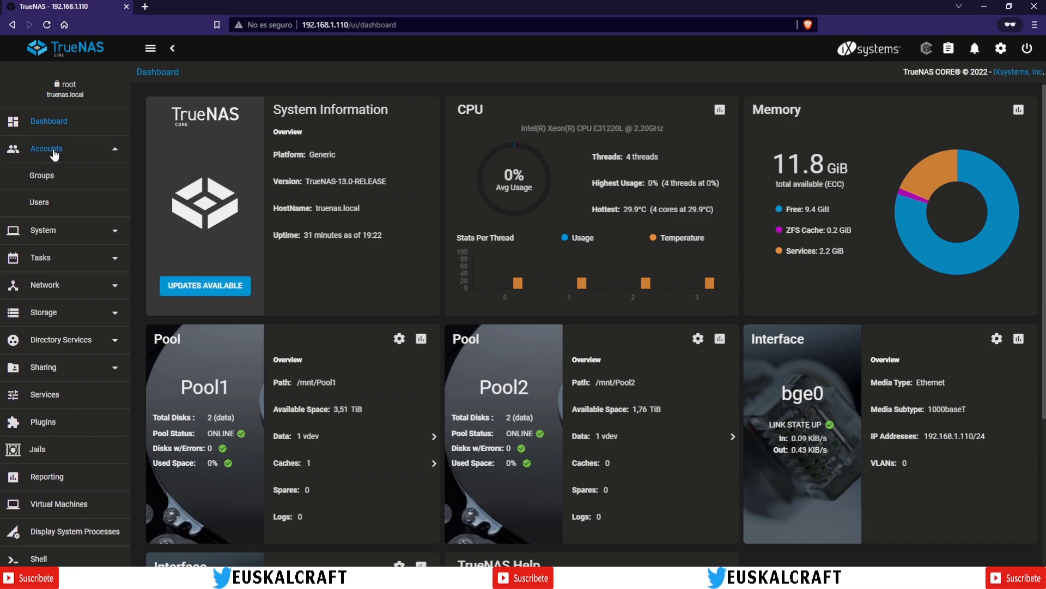
# Step: Open the Users page, which lists only the built-in root account with UID 0
pyautogui.click(40, 203)
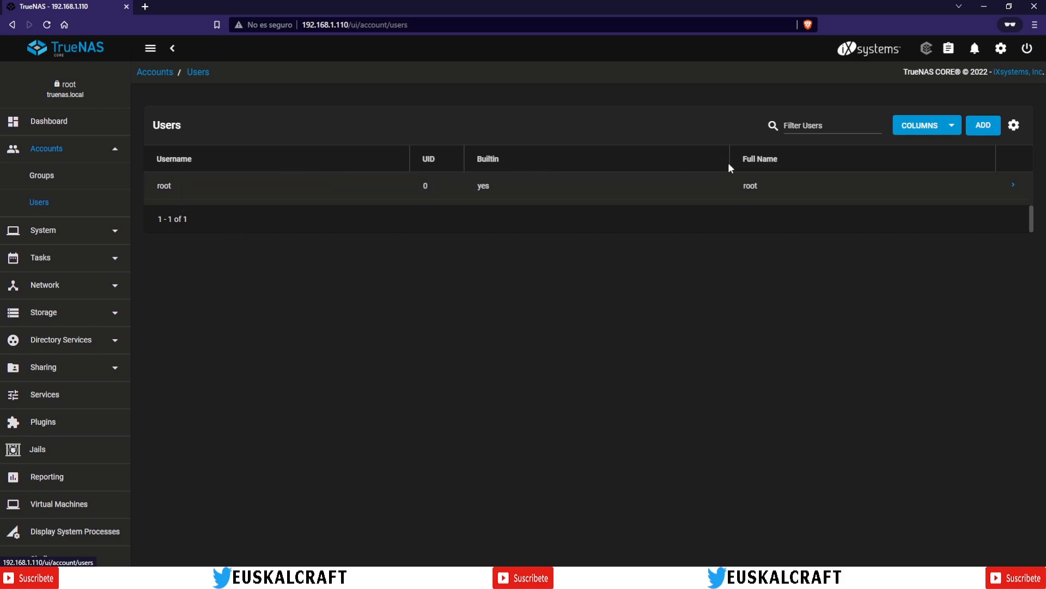
pyautogui.rightClick(606, 160)
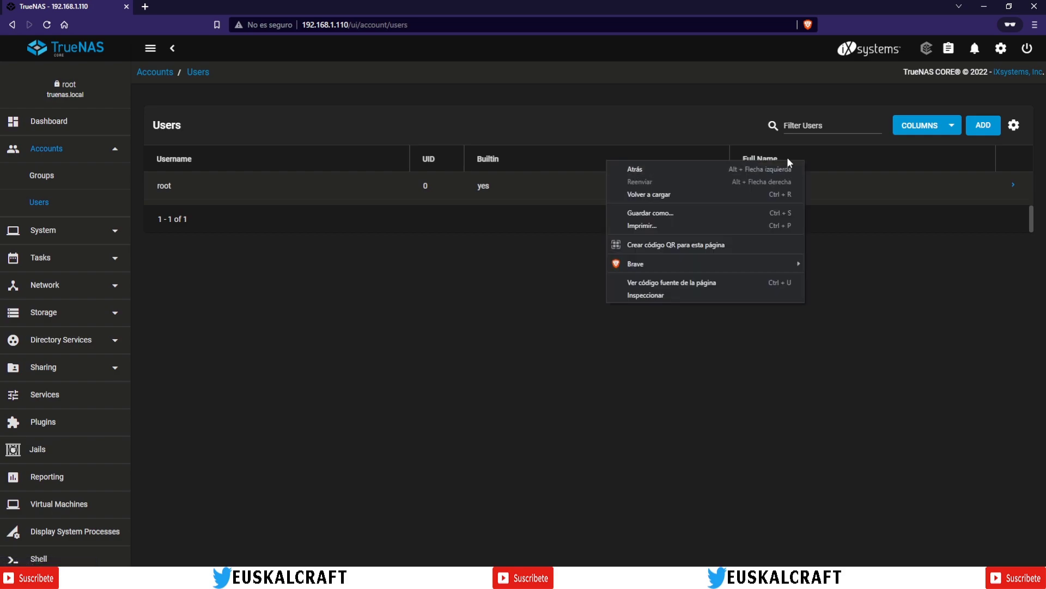
pyautogui.click(942, 210)
# Step: Add the Samba Authentication column to the Users table, showing 'no' for root
pyautogui.click(950, 124)
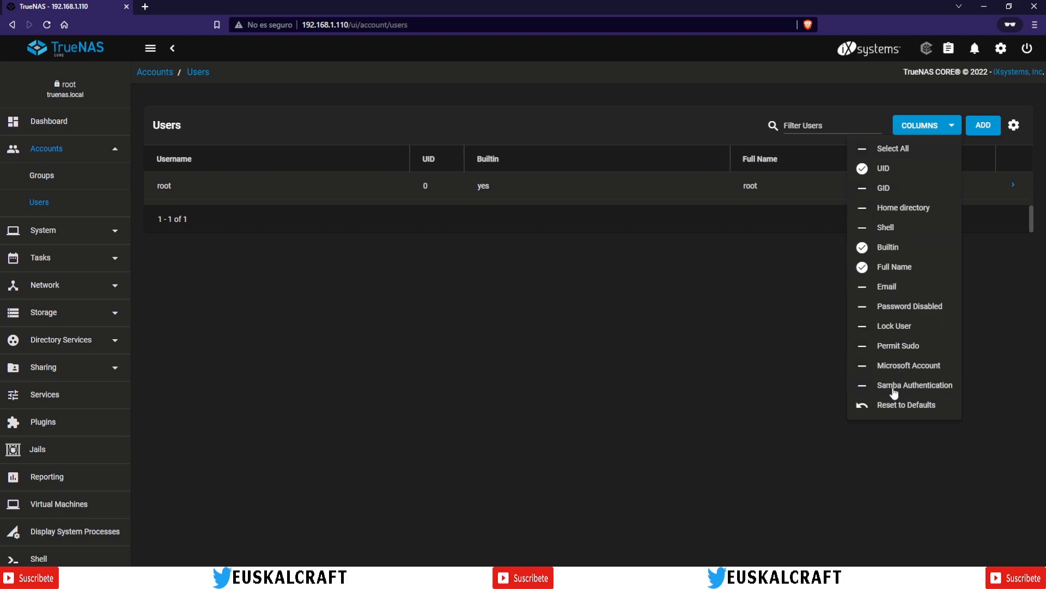
pyautogui.click(875, 390)
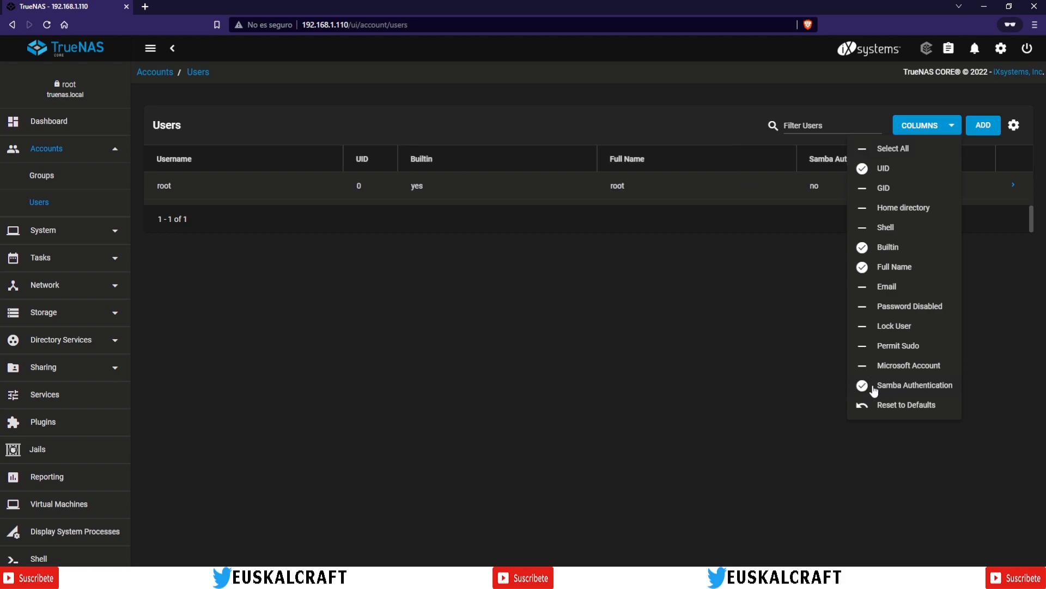
pyautogui.click(812, 228)
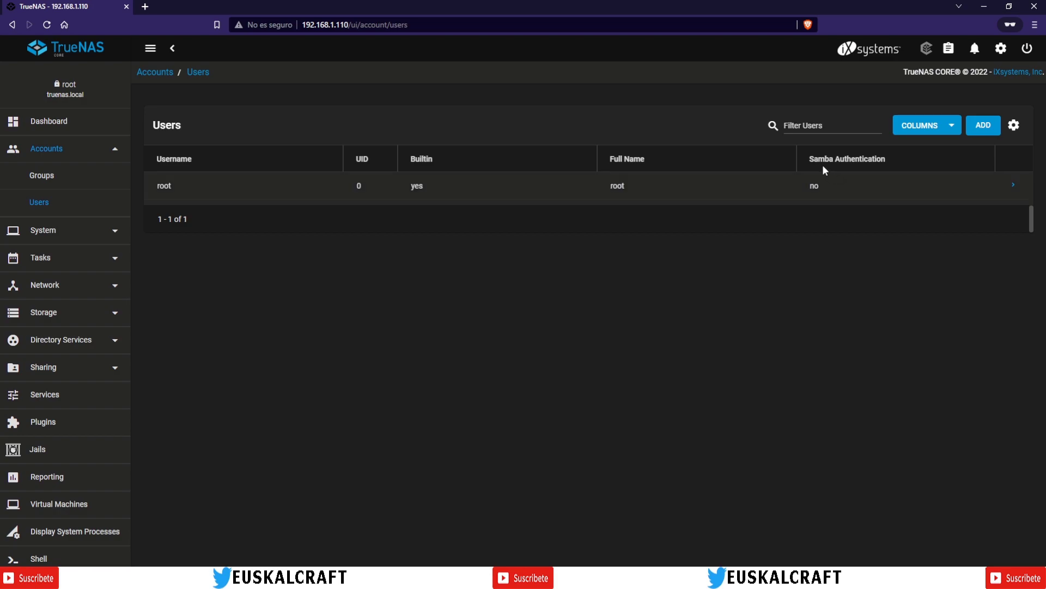
pyautogui.click(1015, 186)
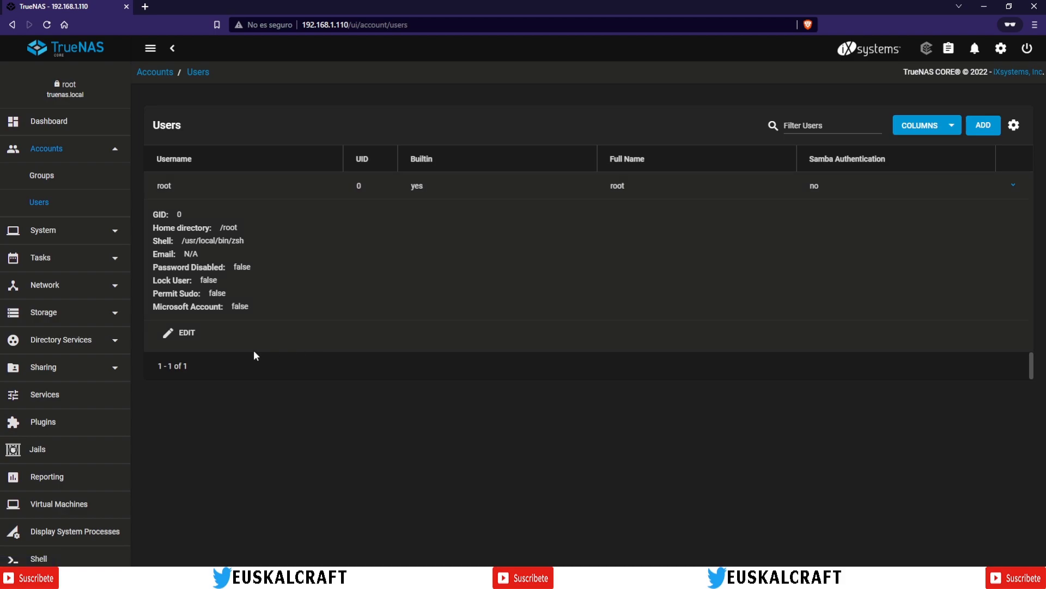
pyautogui.click(184, 338)
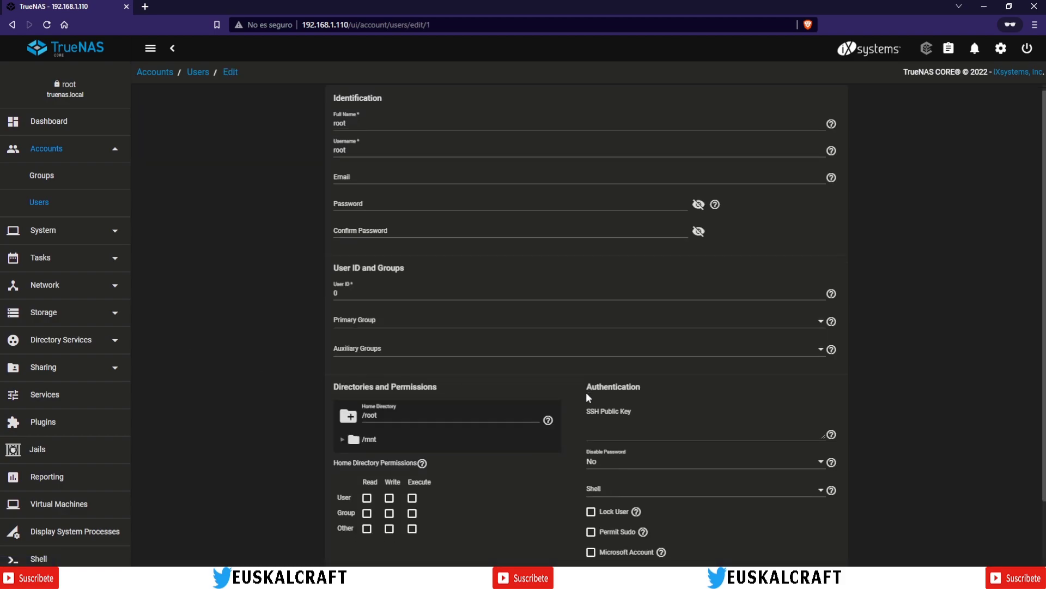
pyautogui.scroll(-3, 586, 391)
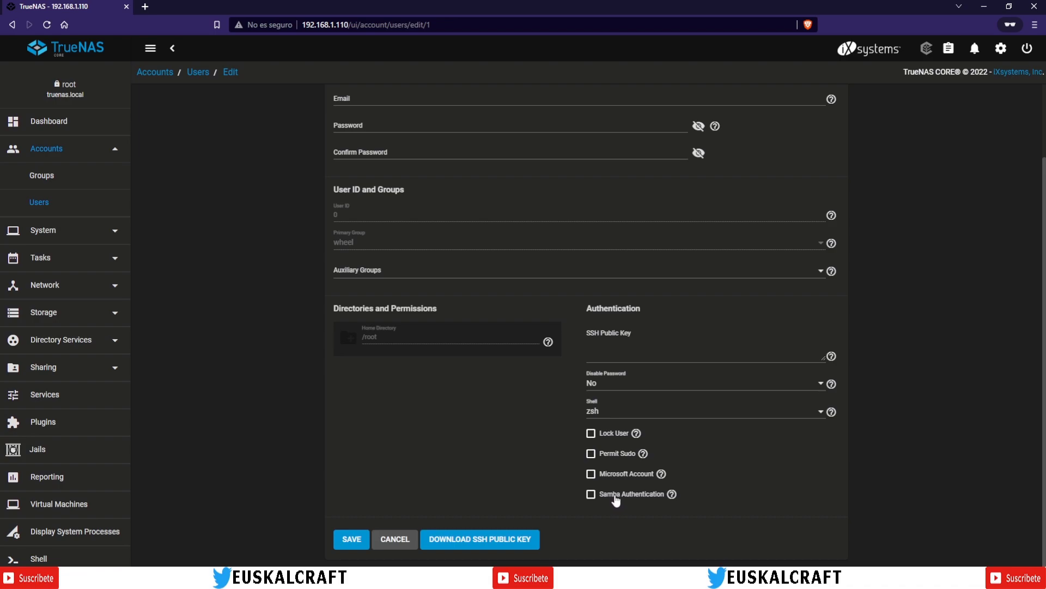
pyautogui.click(591, 497)
pyautogui.scroll(2, 561, 442)
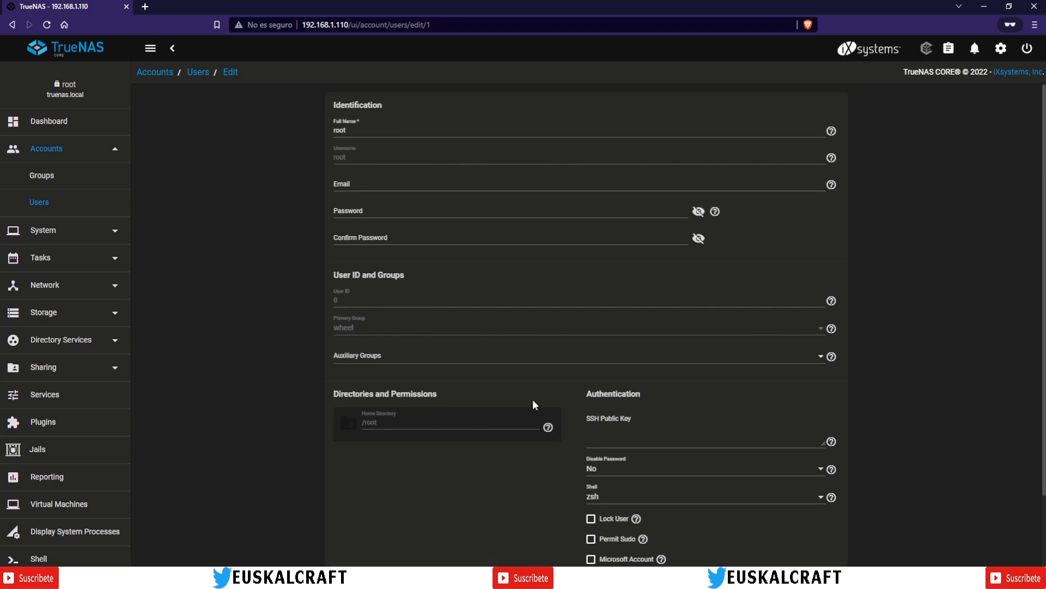
pyautogui.scroll(-2, 507, 370)
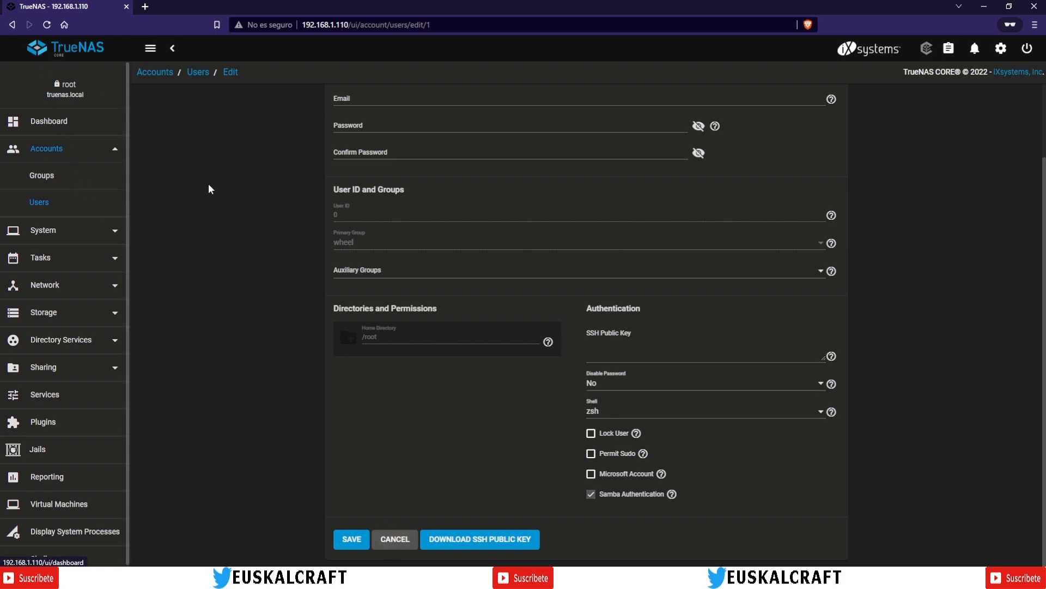
pyautogui.click(393, 537)
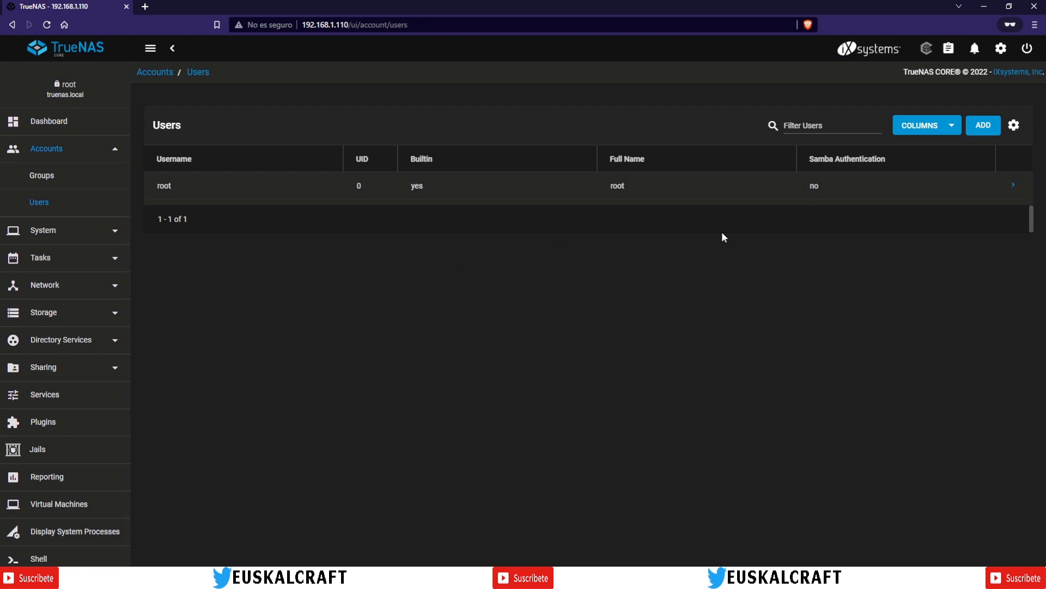
# Step: Open the Add User form, empty except for the default User ID 1000
pyautogui.click(983, 128)
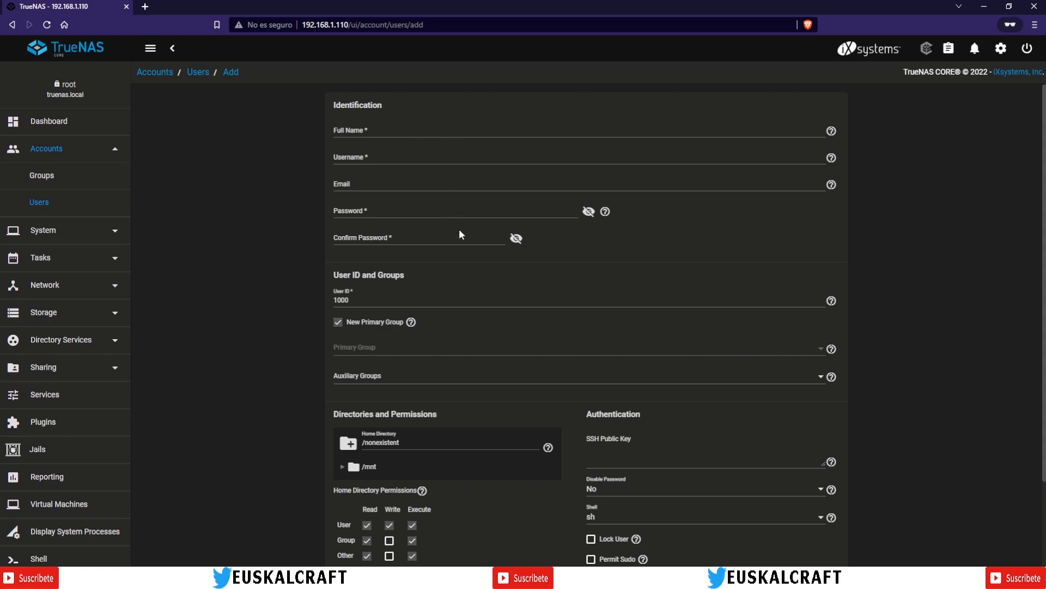
pyautogui.scroll(-2, 535, 209)
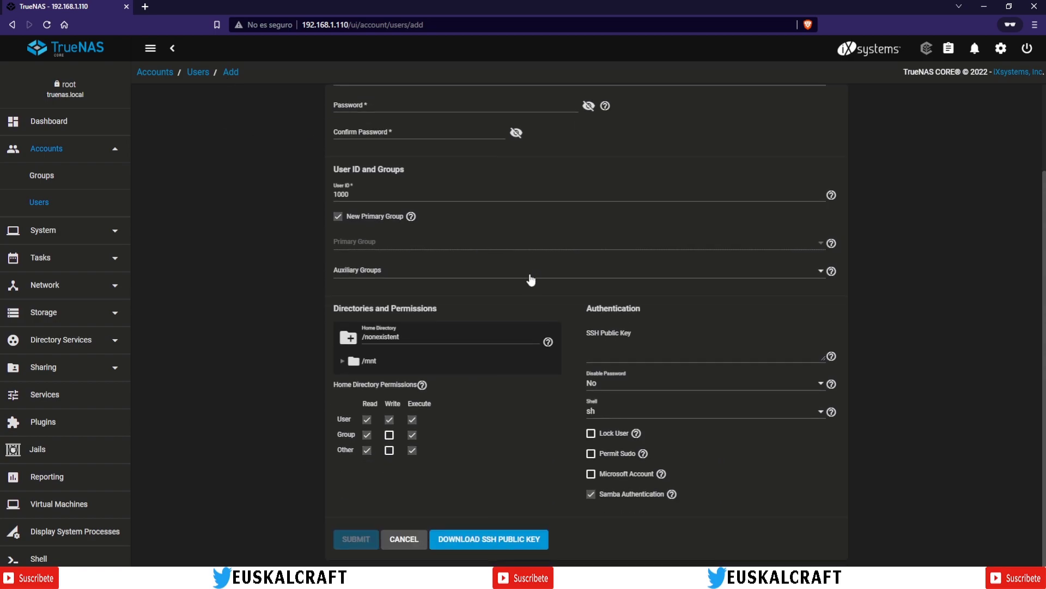
pyautogui.scroll(2, 527, 296)
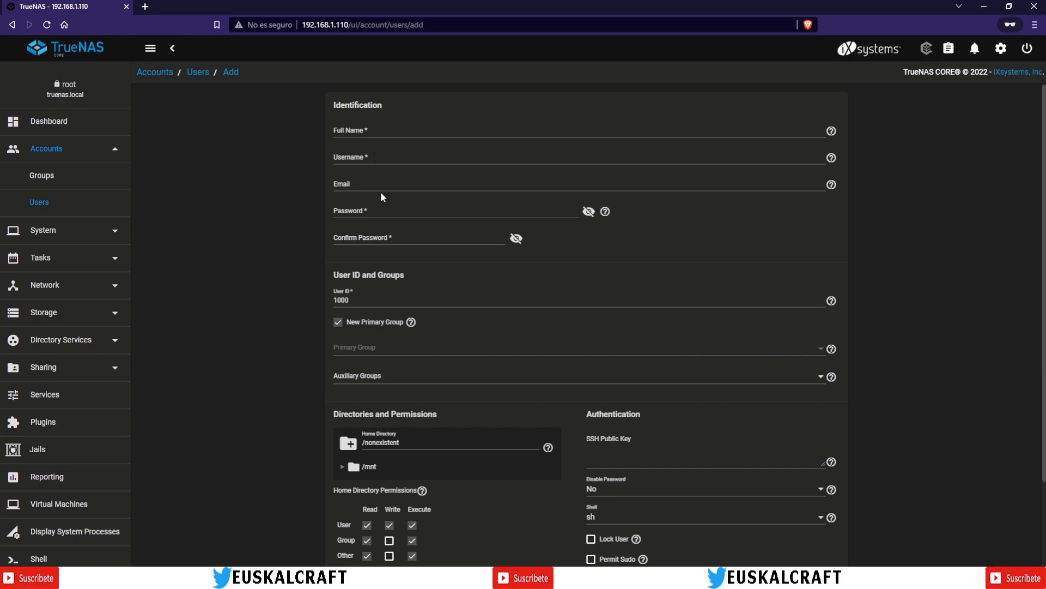
# Step: Enter full name 'escuela de informatica' and replace the suggested username with 'escuela'
pyautogui.click(357, 132)
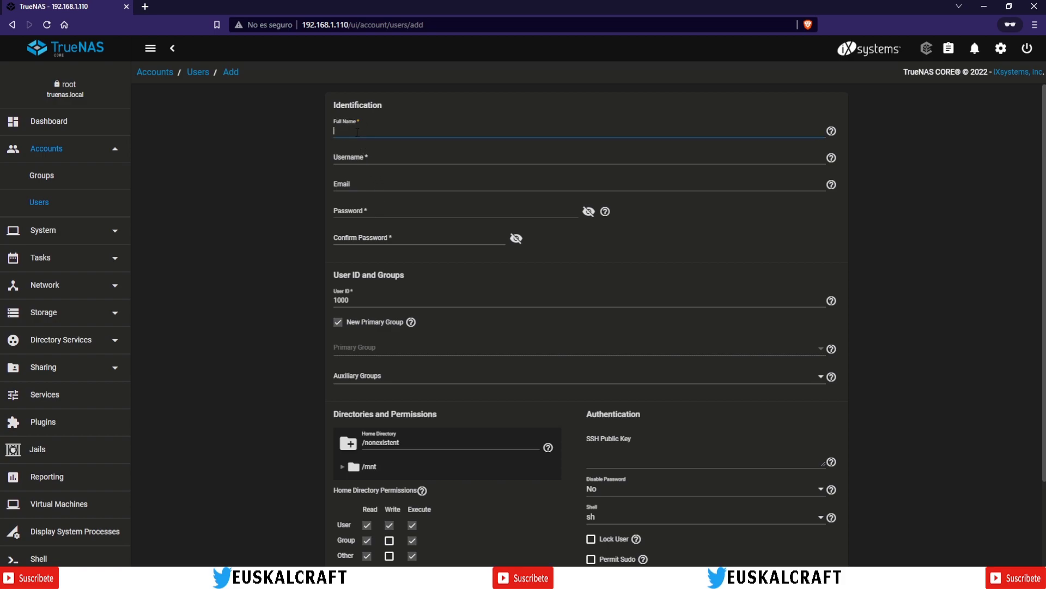
pyautogui.write('escuela de informatica')
pyautogui.press('Tab')
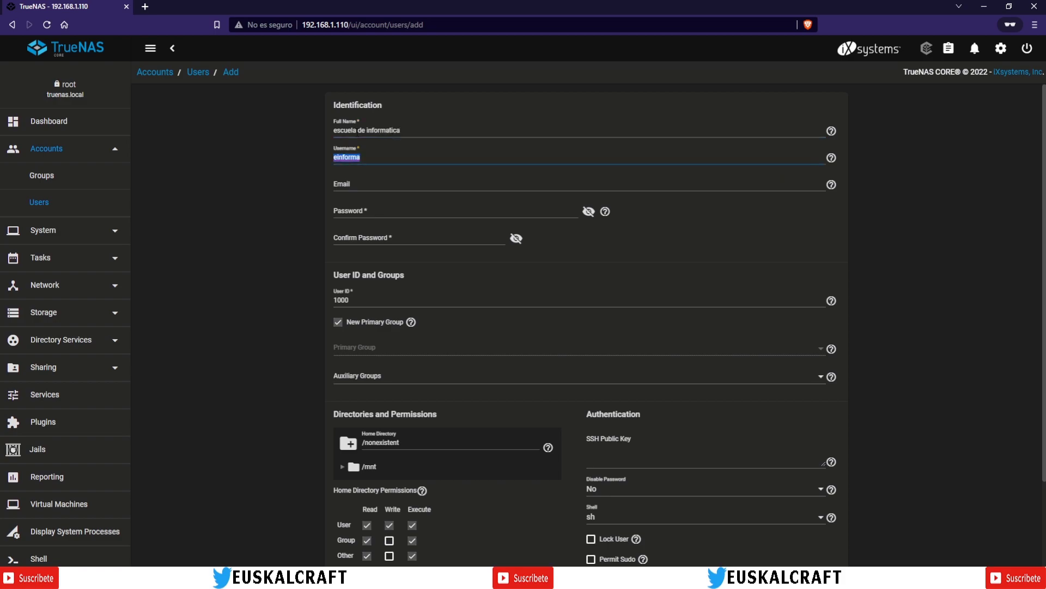
pyautogui.press('BackSpace')
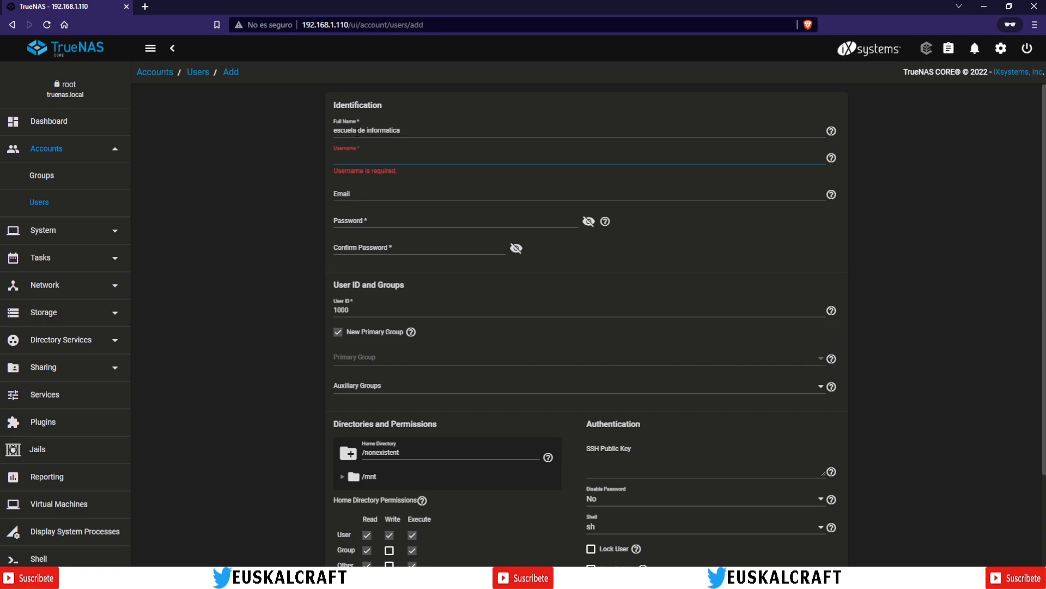
pyautogui.write('escuela')
# Step: Leave Email blank, enter the user's password and type it into Confirm Password
pyautogui.press('Tab')
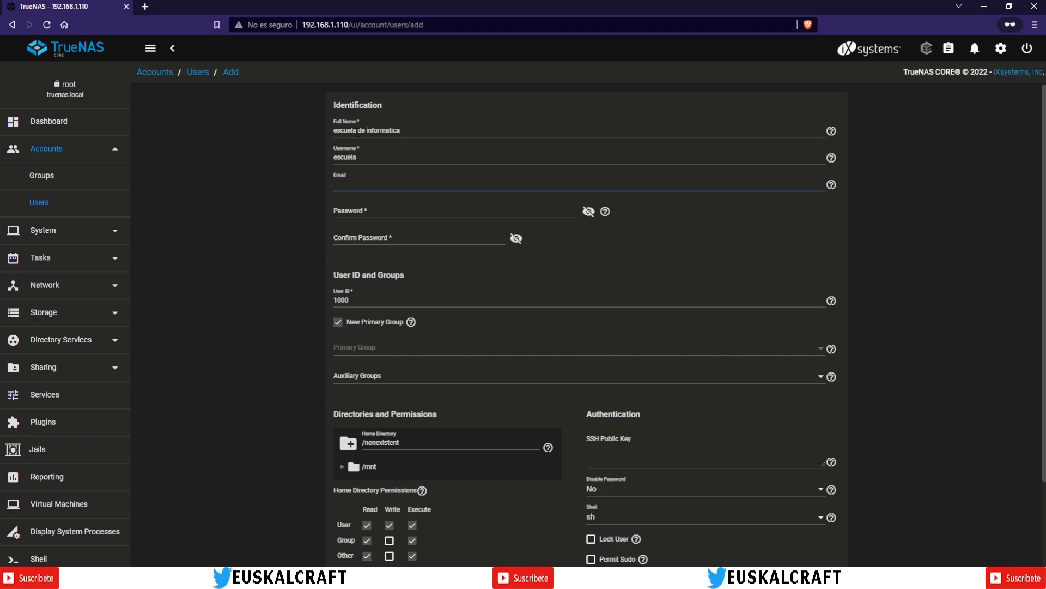
pyautogui.press('Tab')
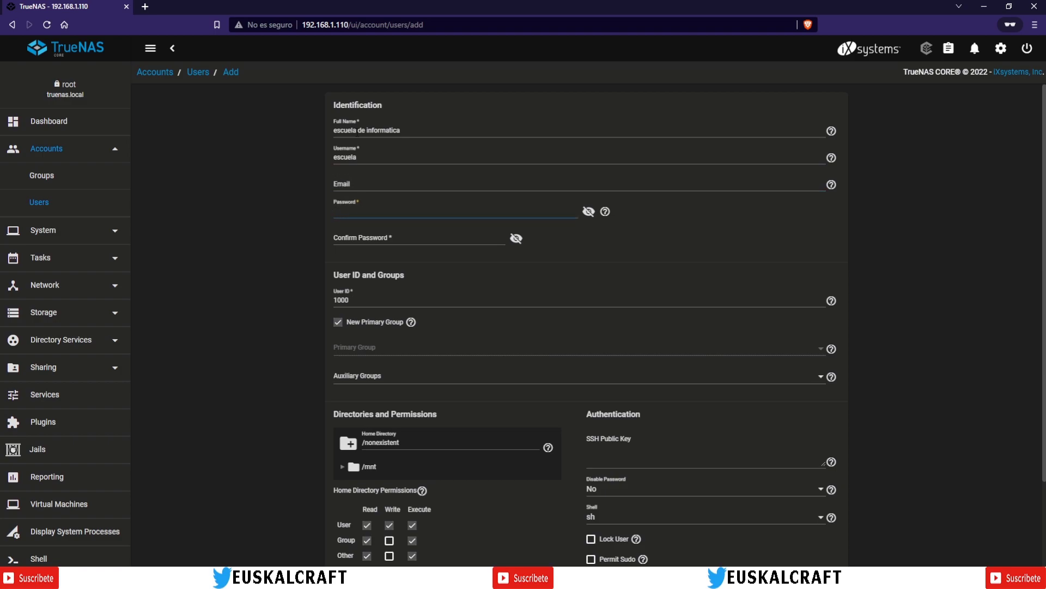
pyautogui.write('•••••••')
pyautogui.press('Tab')
pyautogui.click(350, 237)
pyautogui.write('•••••')
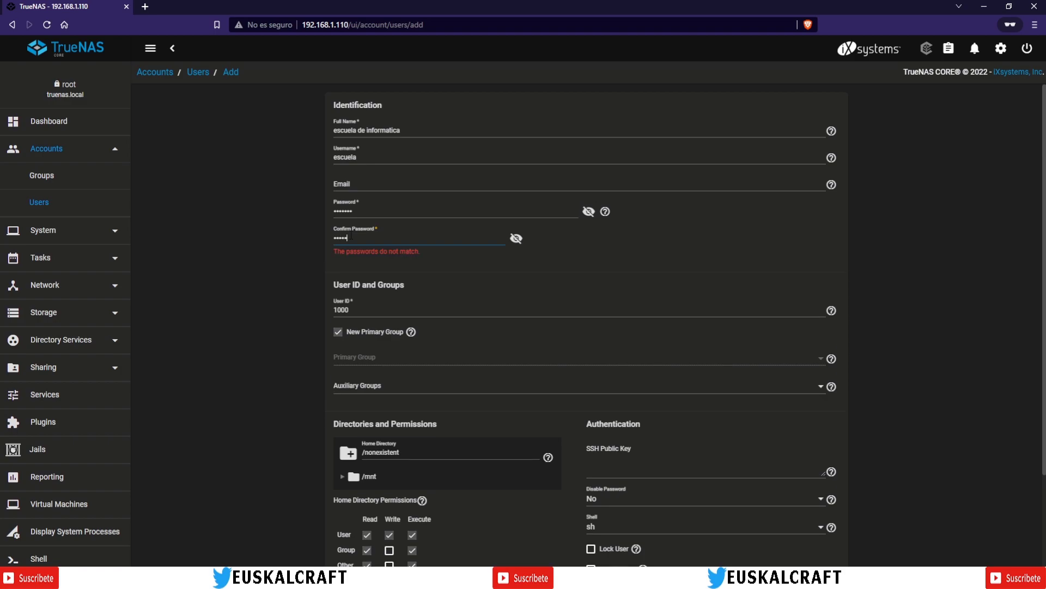
pyautogui.write('••••••')
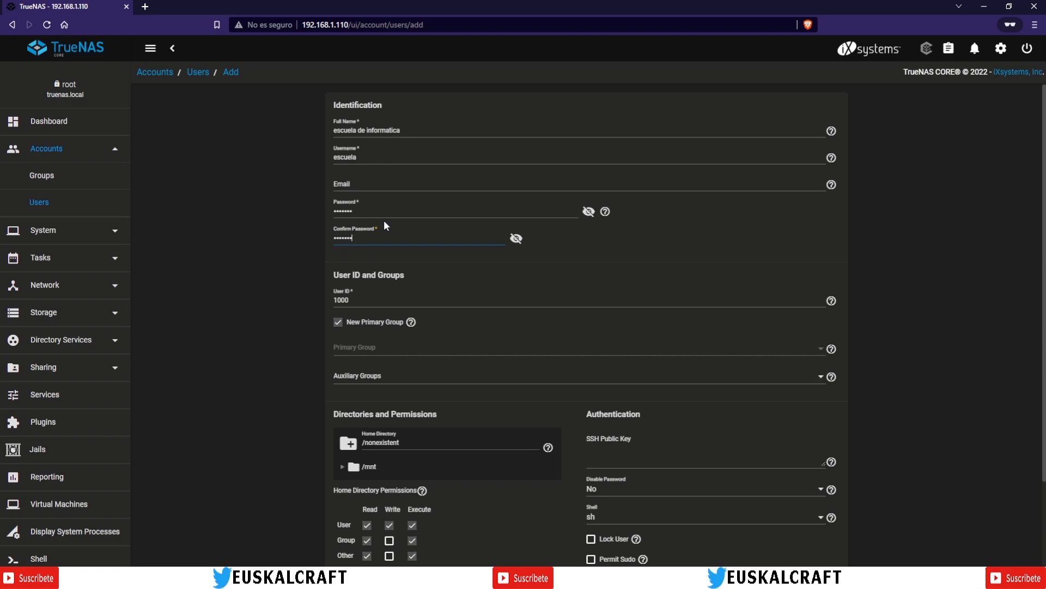
# Step: Submit user escuela with UID 1000, a new primary group and Samba Authentication on
pyautogui.scroll(-1, 371, 245)
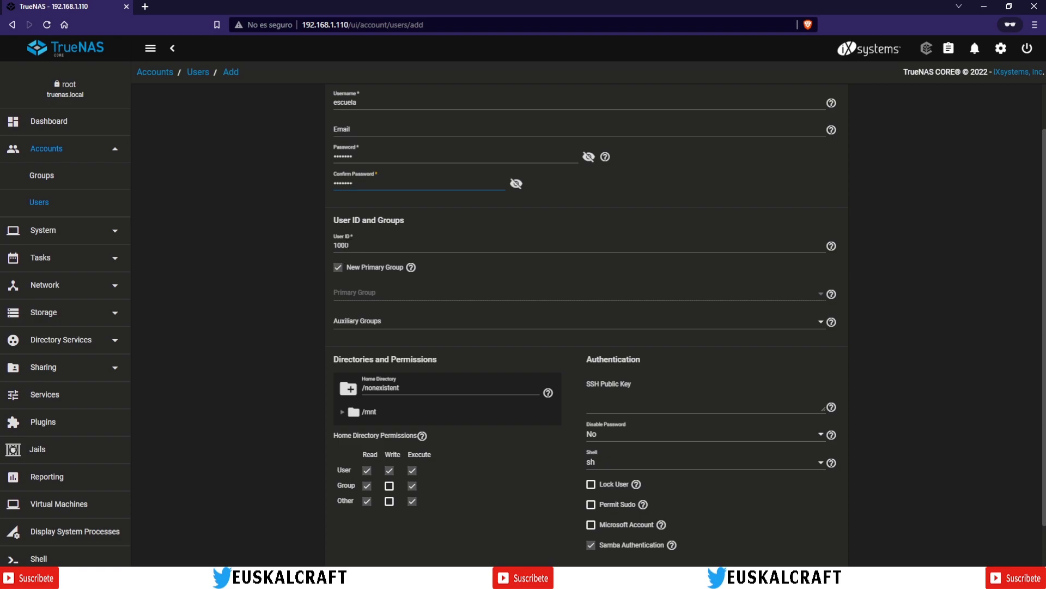
pyautogui.scroll(-1, 393, 247)
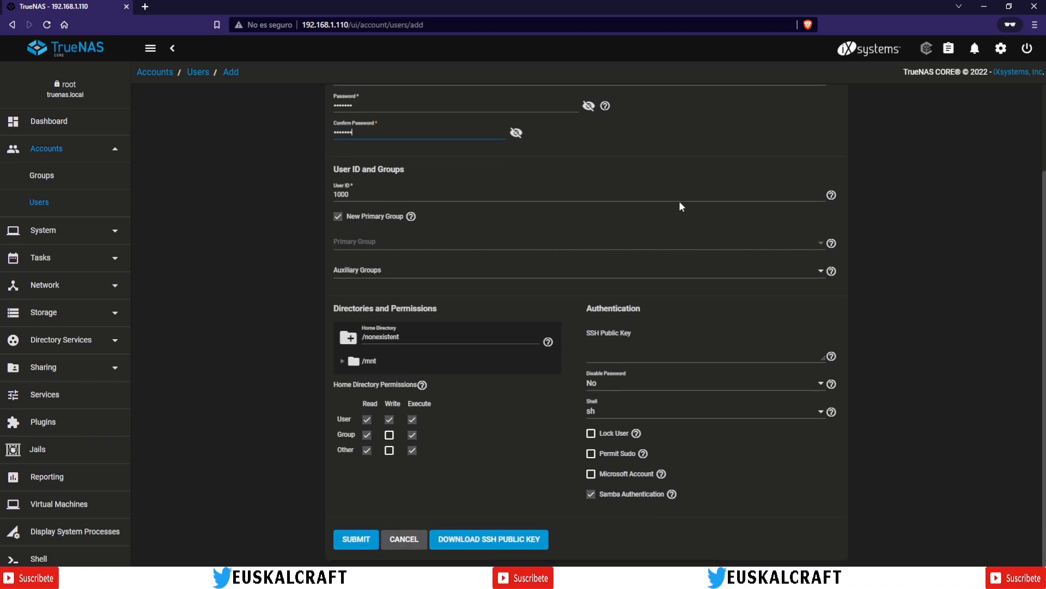
pyautogui.scroll(2, 463, 186)
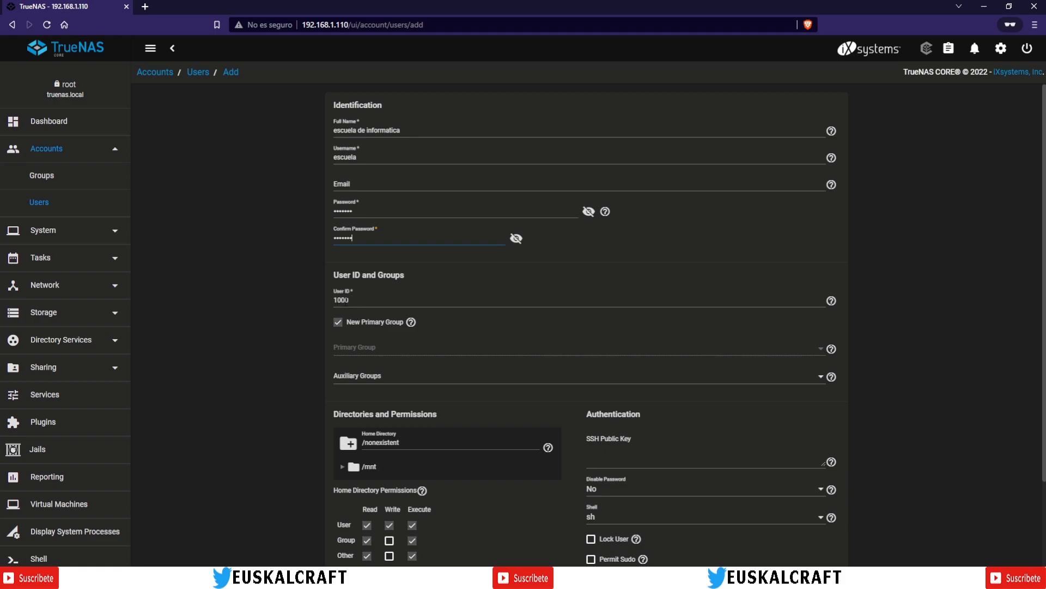
pyautogui.scroll(-2, 508, 319)
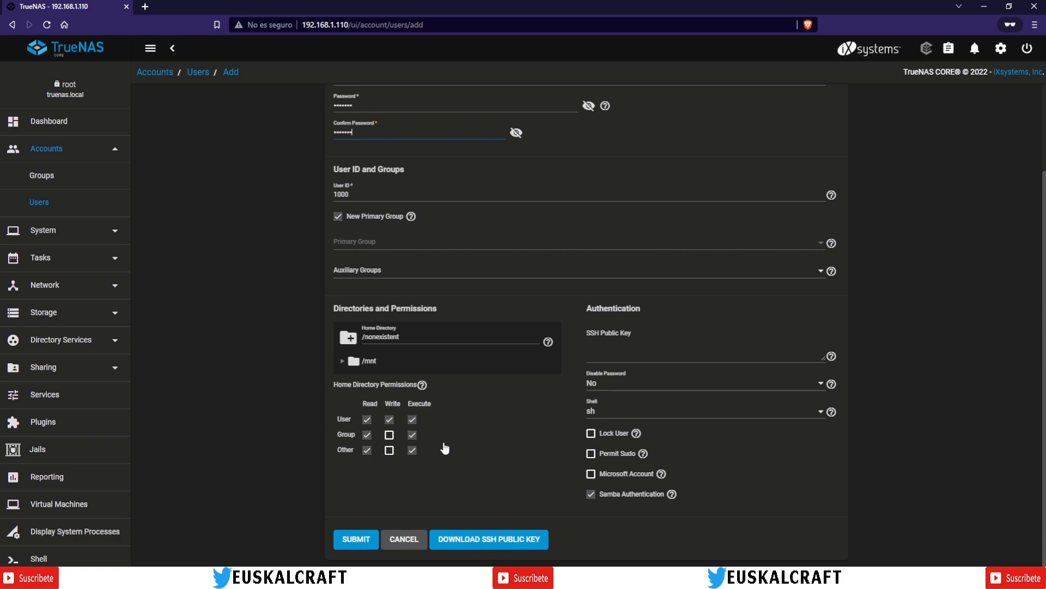
pyautogui.scroll(2, 515, 347)
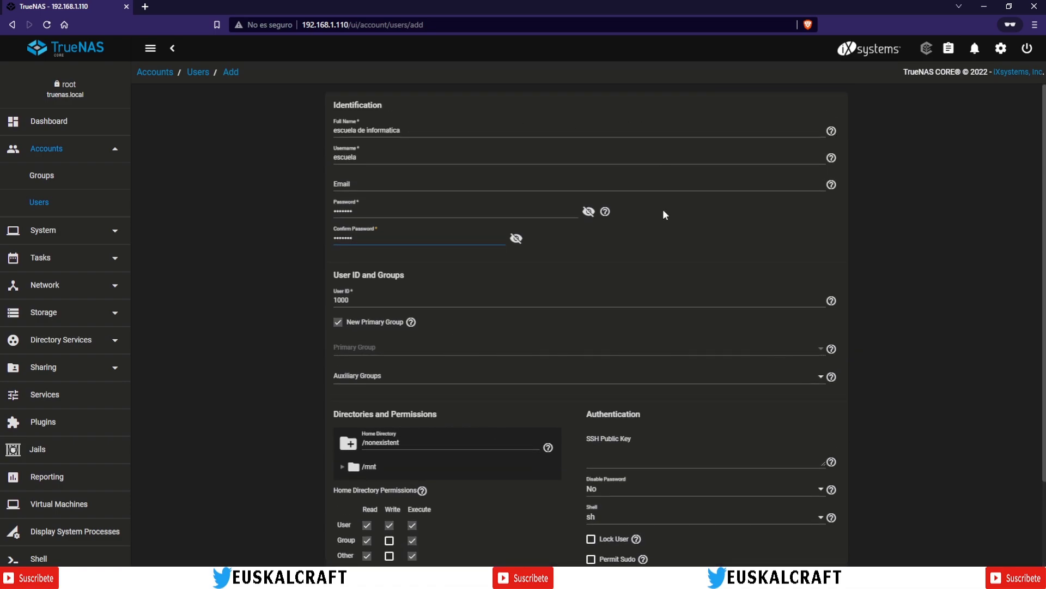
pyautogui.scroll(-2, 545, 376)
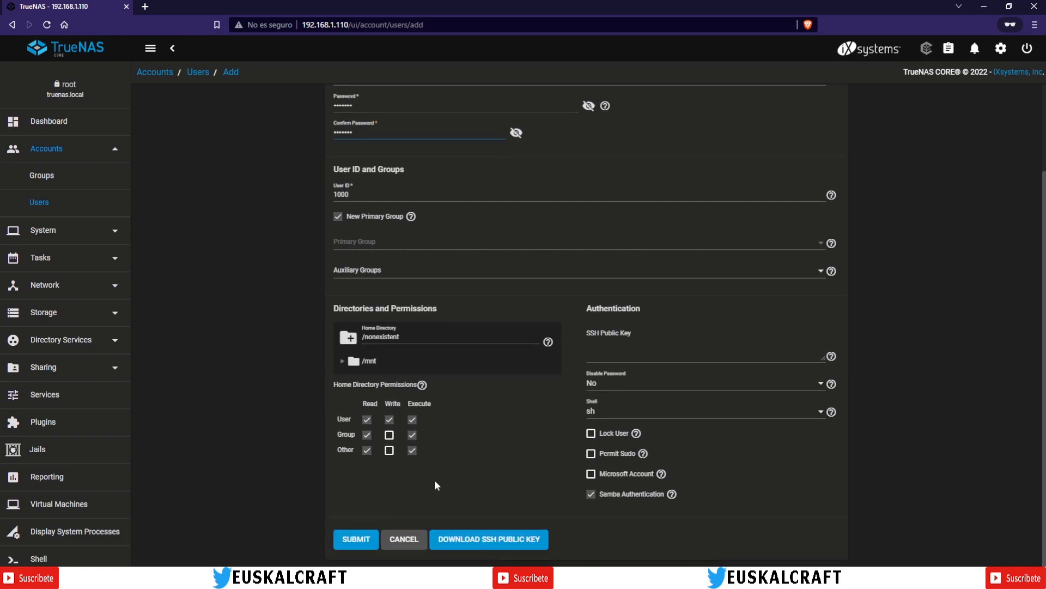
pyautogui.click(354, 542)
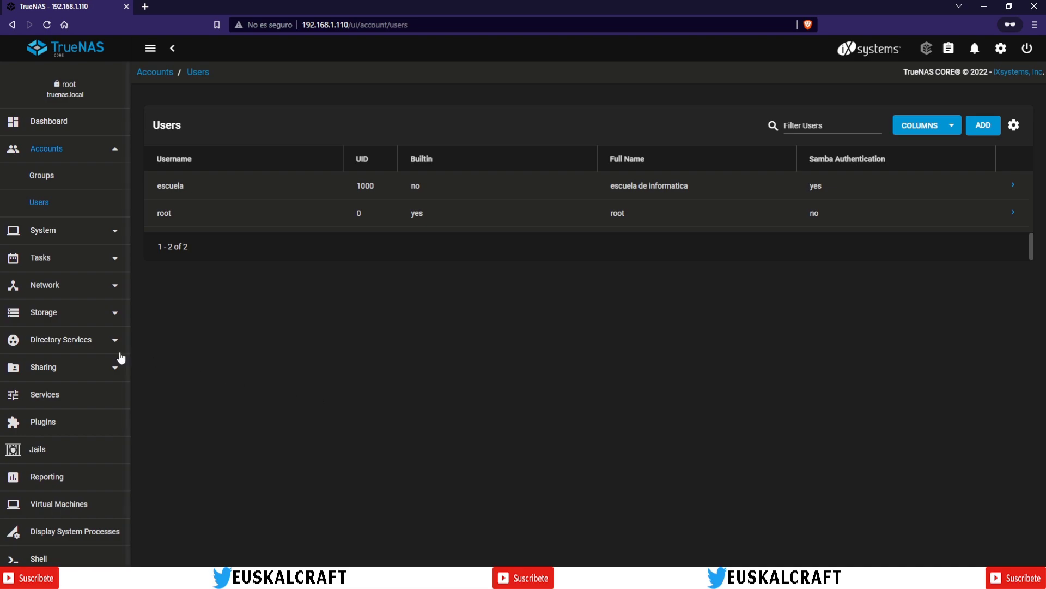
pyautogui.click(92, 341)
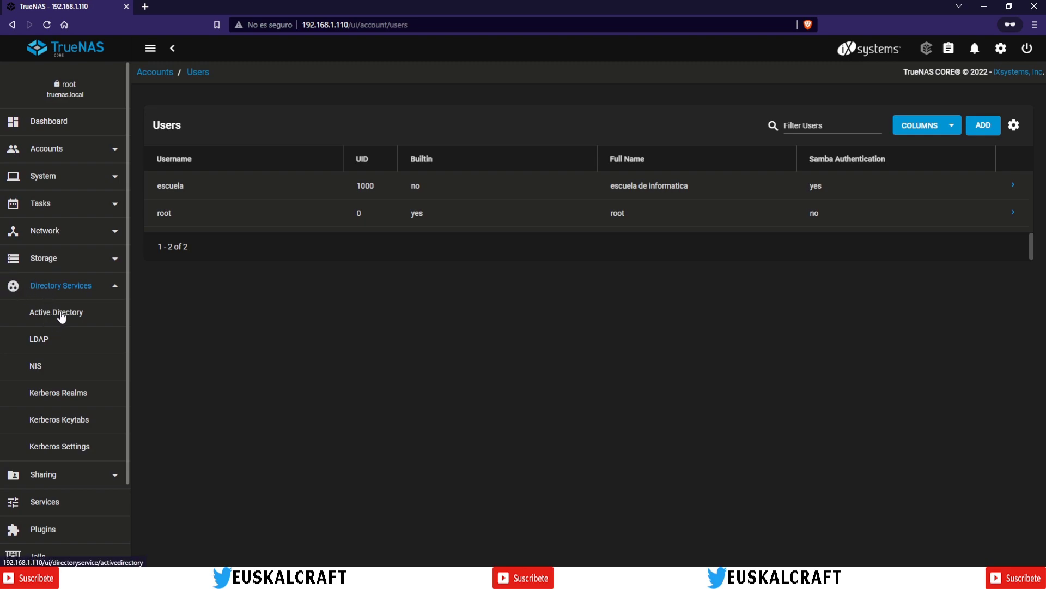
pyautogui.click(42, 156)
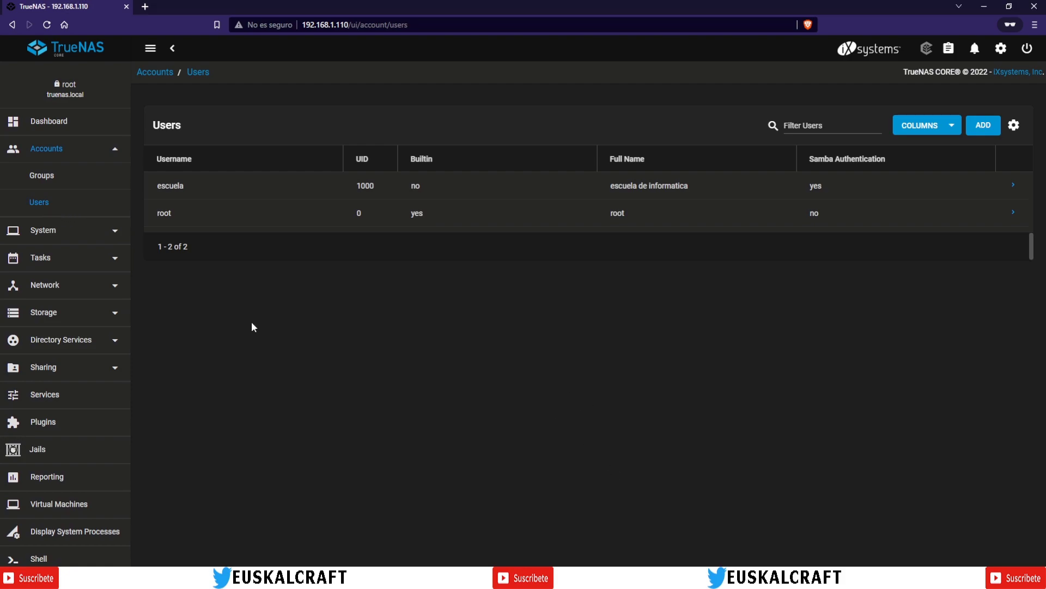
# Step: Go to the Groups list, which holds only the escuela group with GID 1000
pyautogui.click(36, 177)
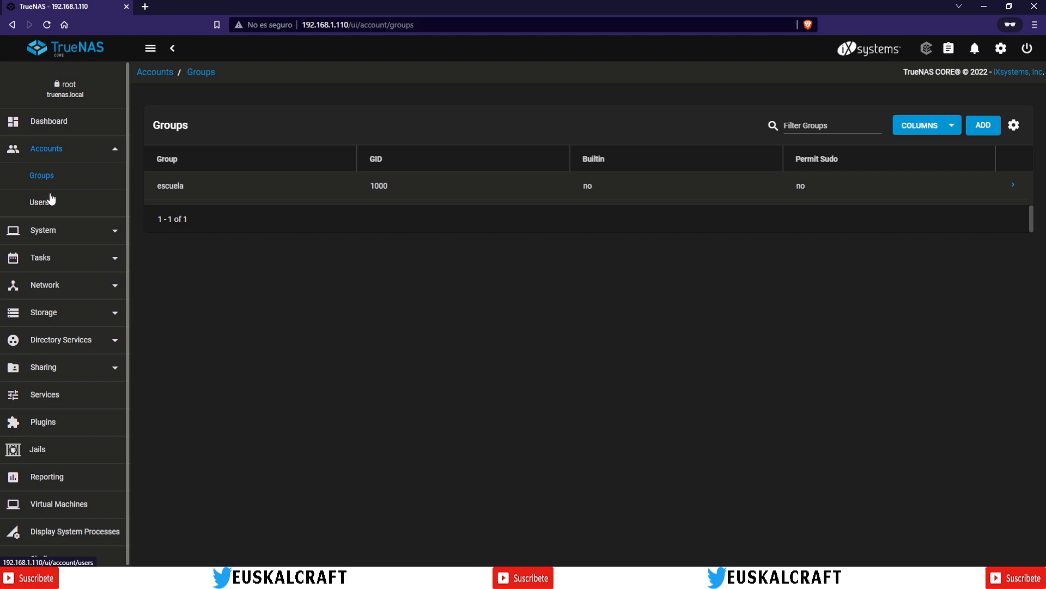
pyautogui.click(36, 203)
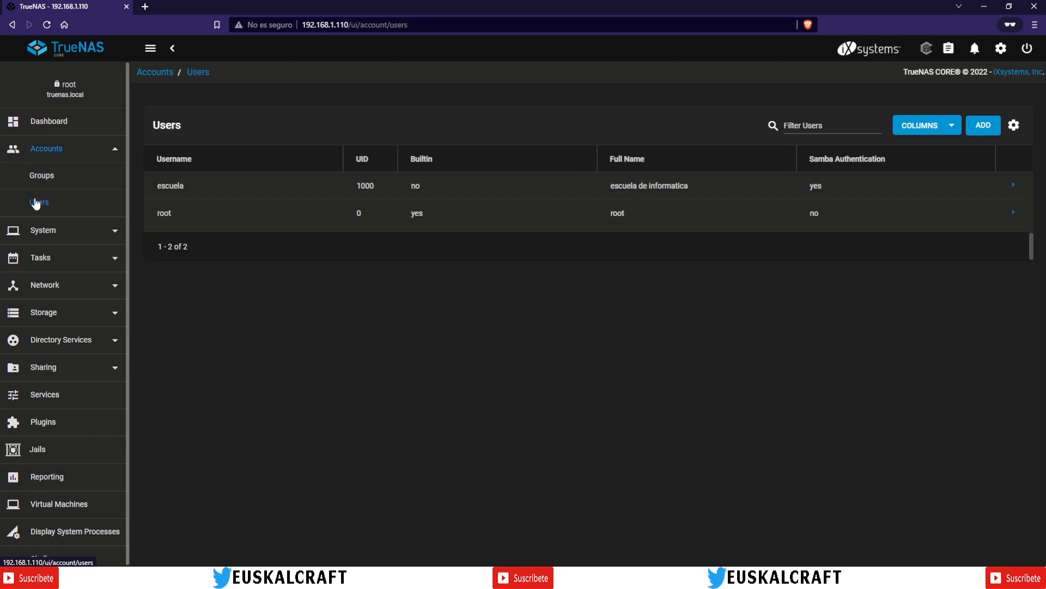
pyautogui.click(38, 183)
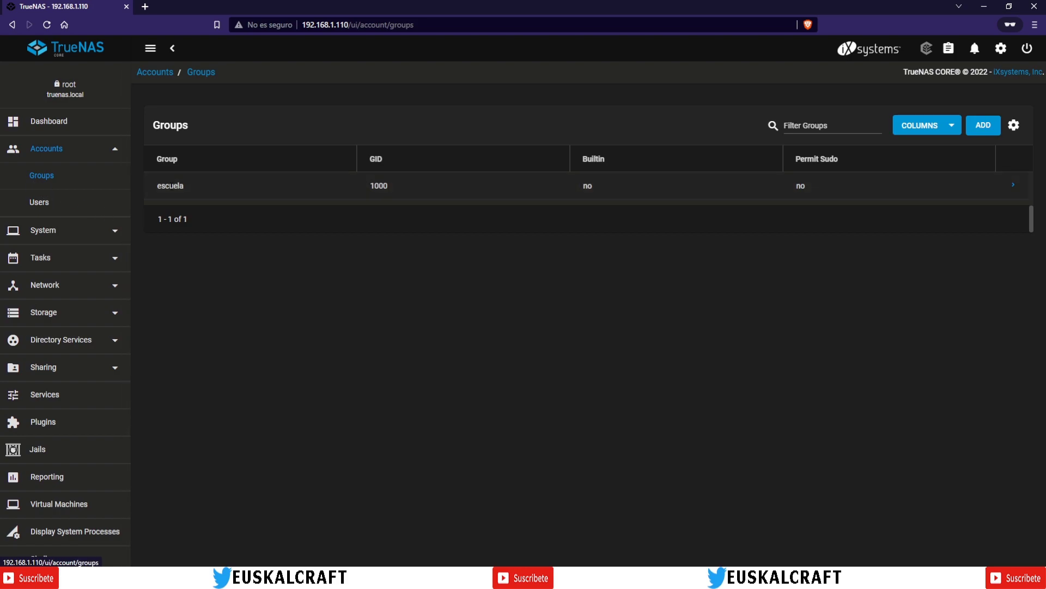
pyautogui.click(57, 208)
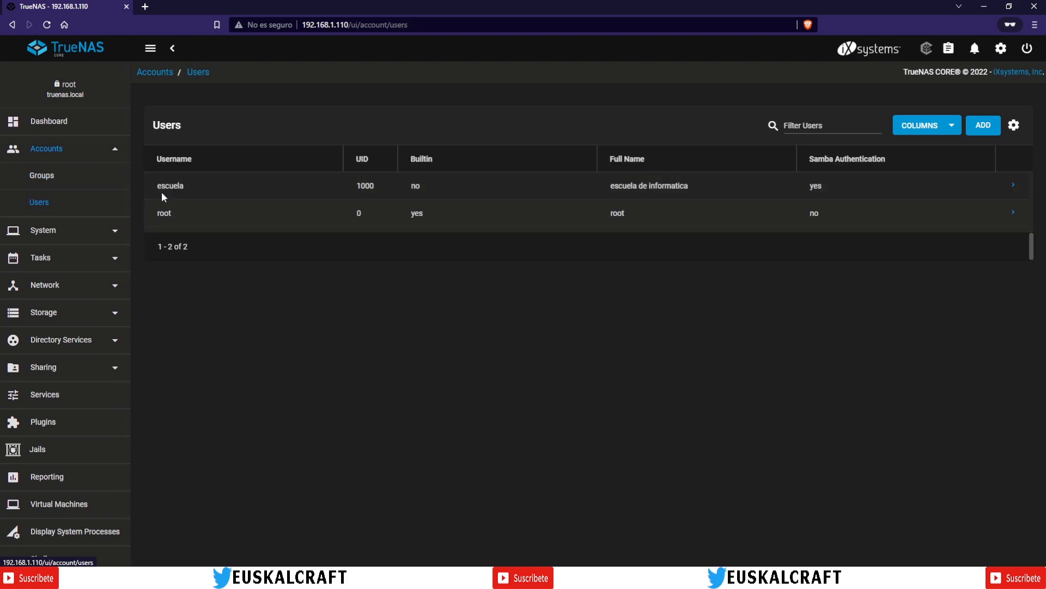
pyautogui.click(33, 180)
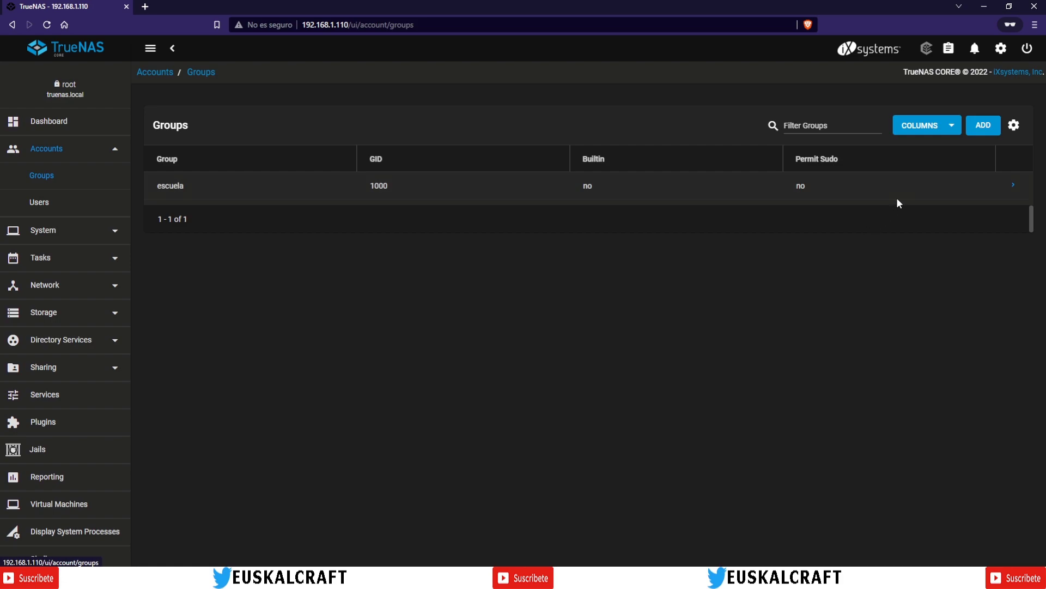
pyautogui.click(985, 129)
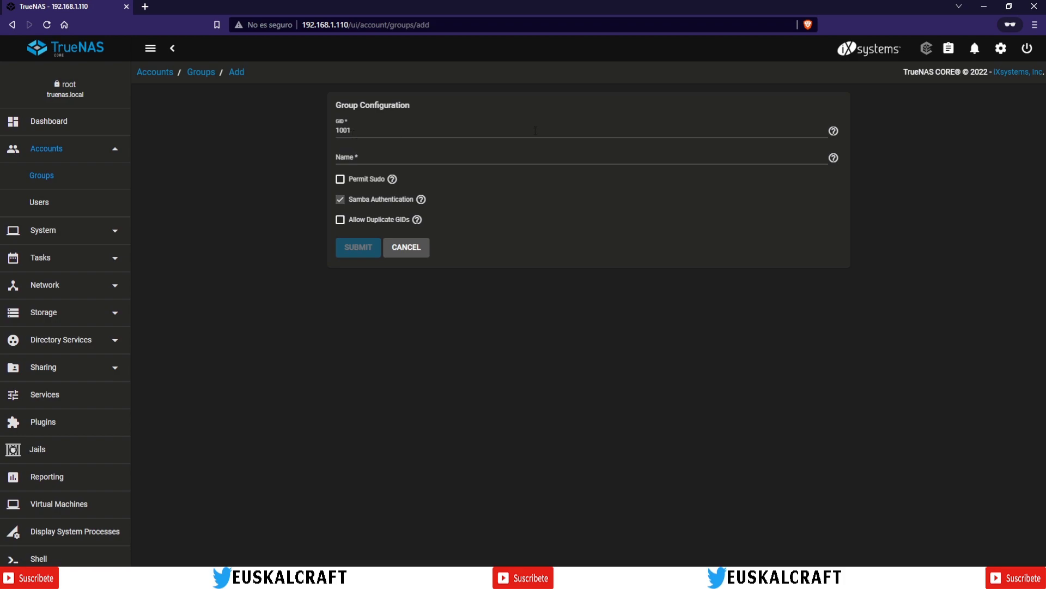
pyautogui.click(41, 175)
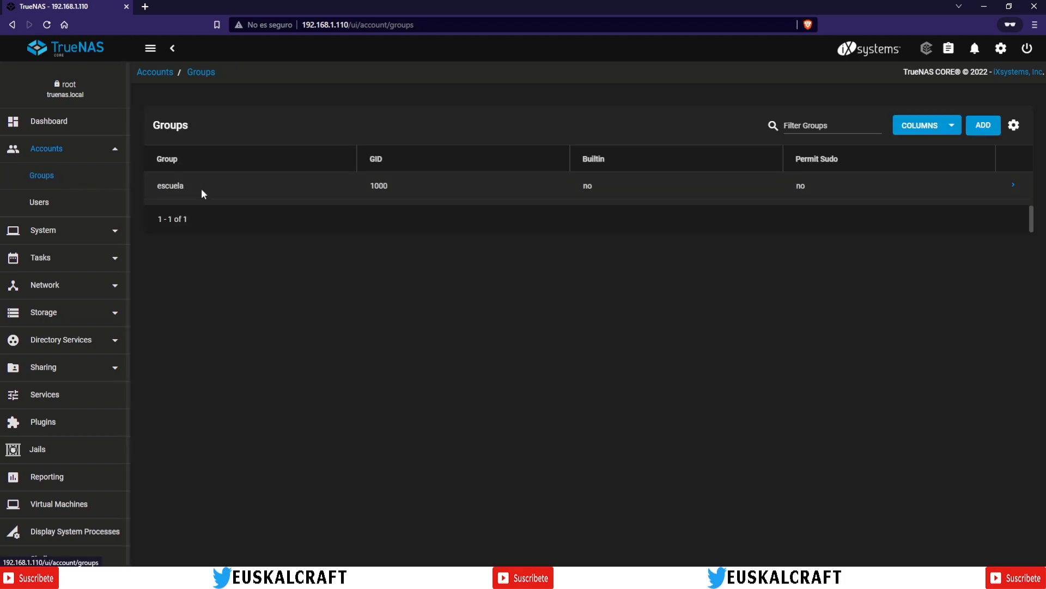
pyautogui.moveTo(369, 186); pyautogui.dragTo(397, 188)
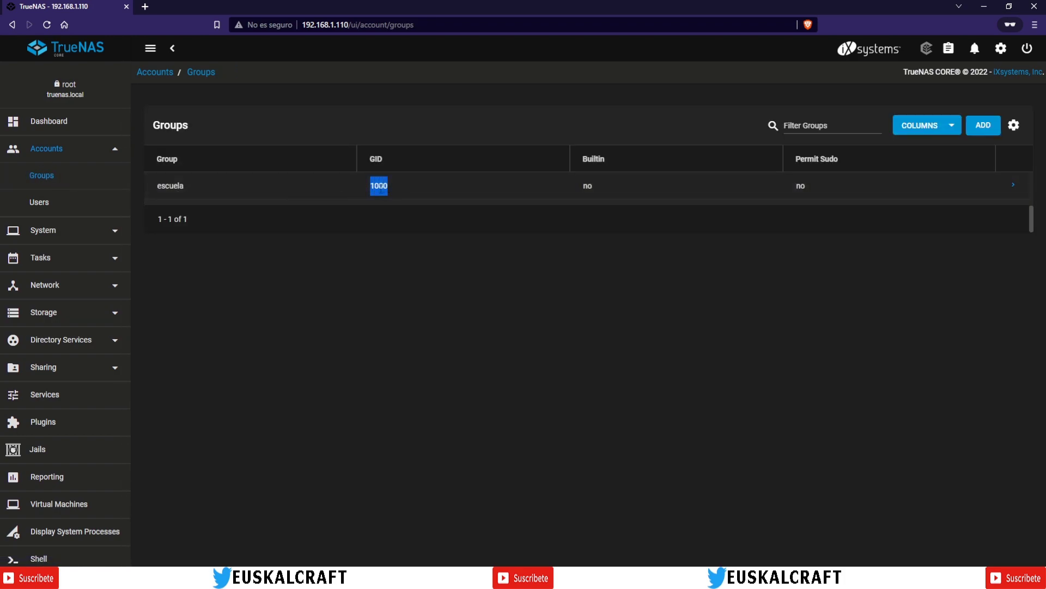
# Step: Add a group named 'contabilidad', keeping the default GID 1001
pyautogui.click(982, 125)
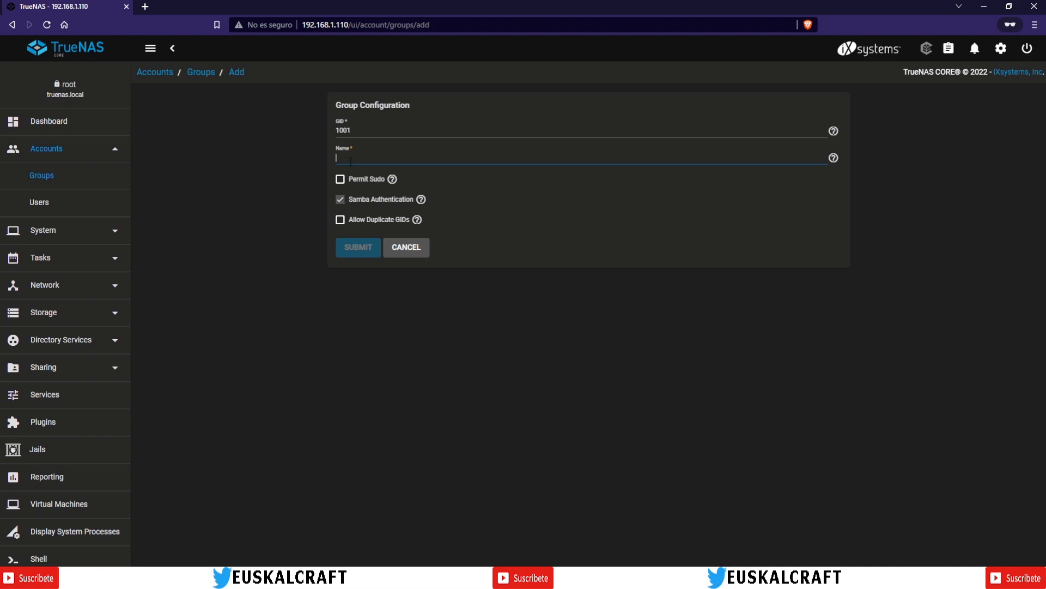
pyautogui.write('comm')
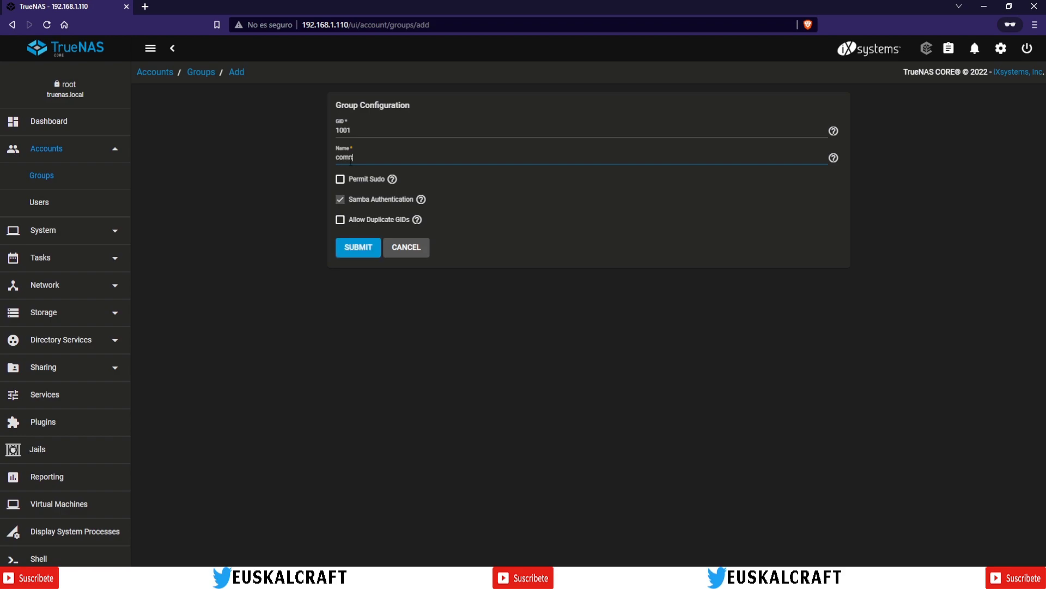
pyautogui.press('BackSpace')
pyautogui.write('ntabilidad')
pyautogui.click(351, 252)
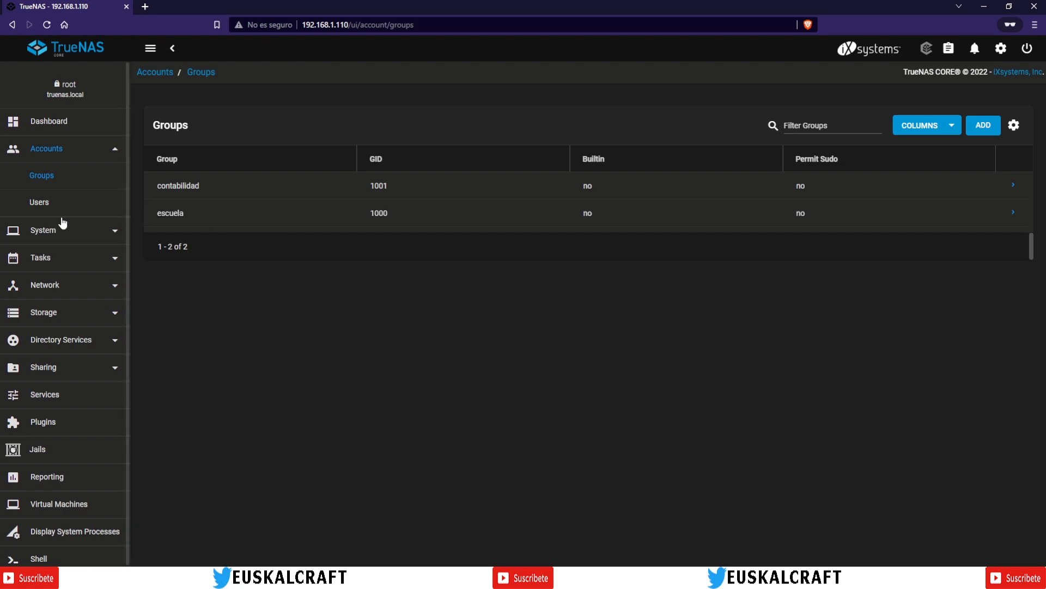
pyautogui.click(49, 209)
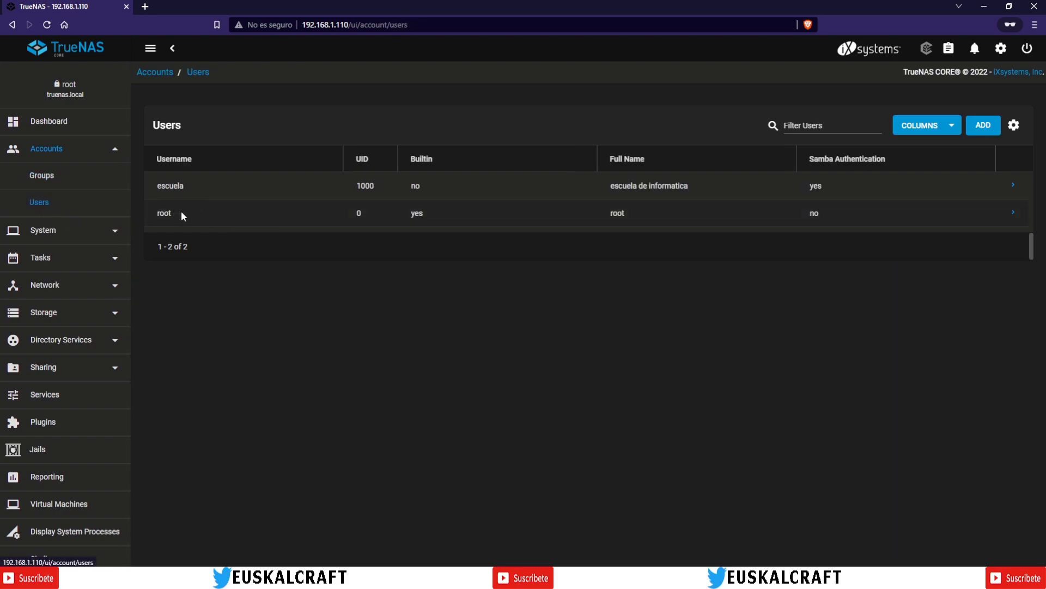
pyautogui.click(41, 182)
pyautogui.click(38, 206)
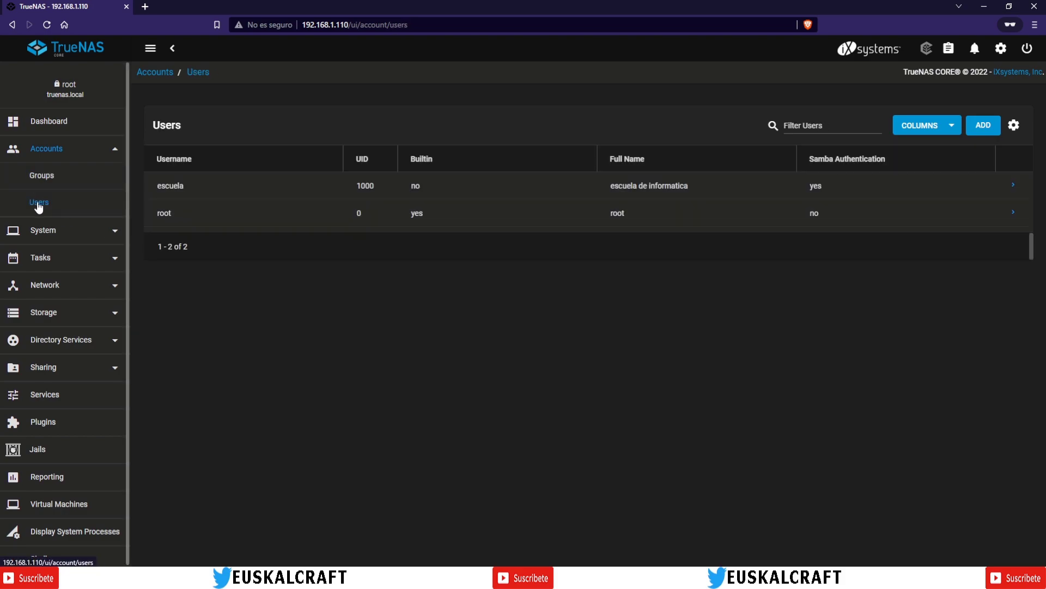
pyautogui.click(38, 175)
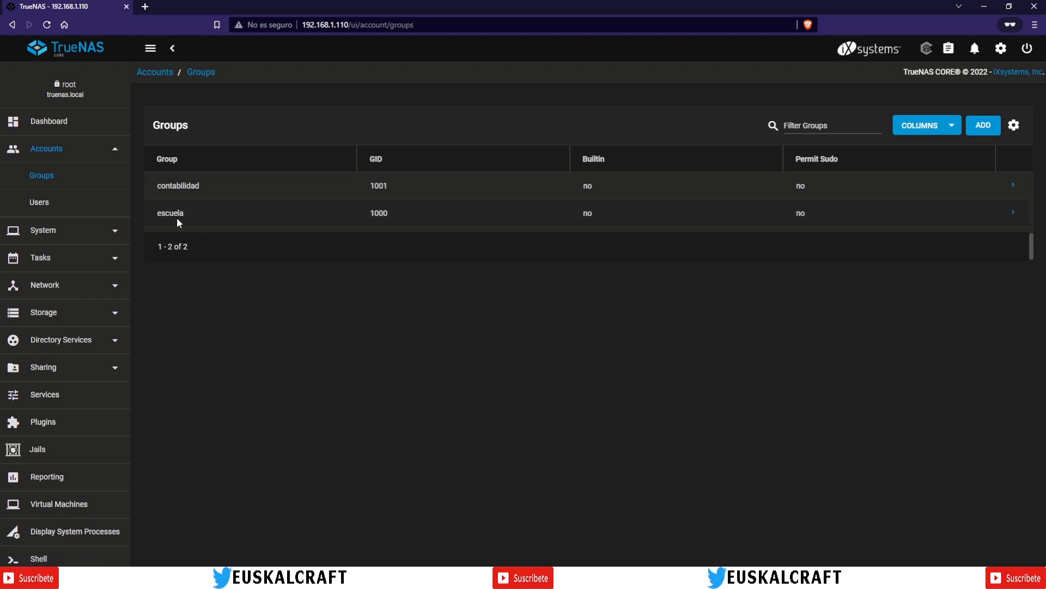
# Step: Show a Samba Authentication column in the Groups table
pyautogui.click(1013, 214)
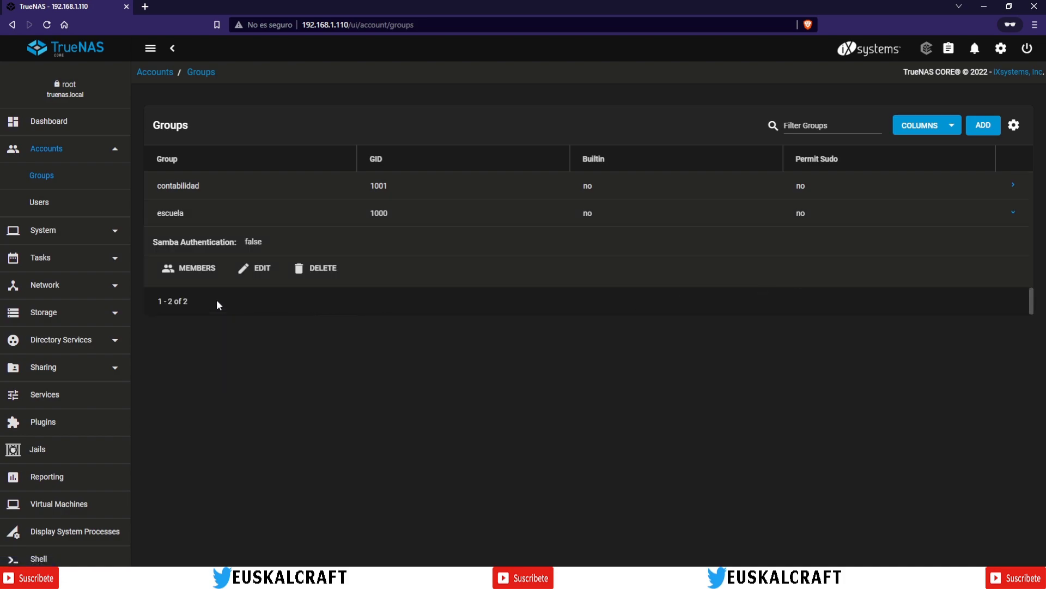
pyautogui.click(254, 270)
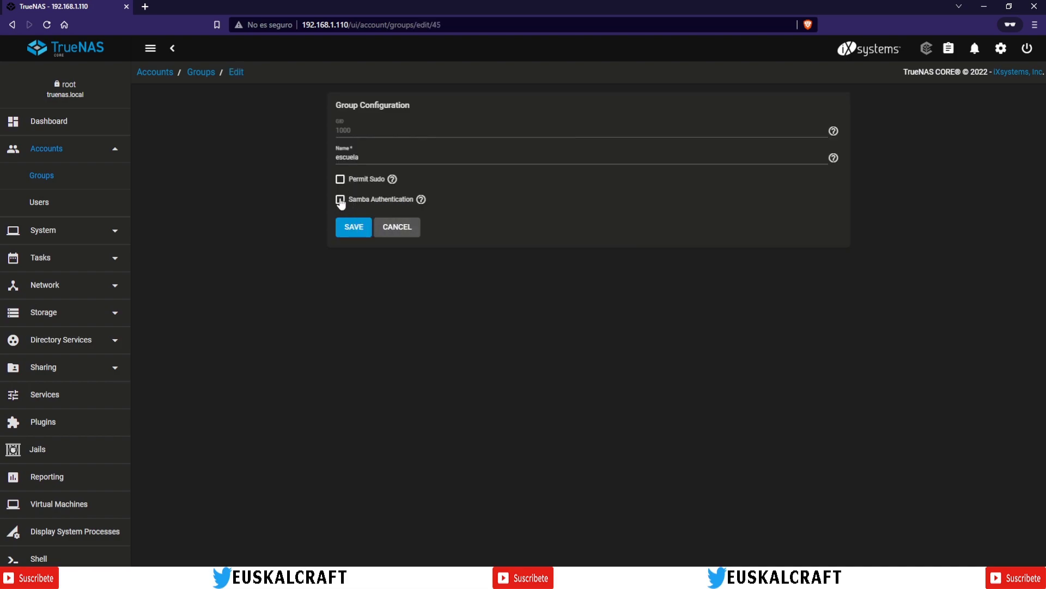
pyautogui.click(412, 231)
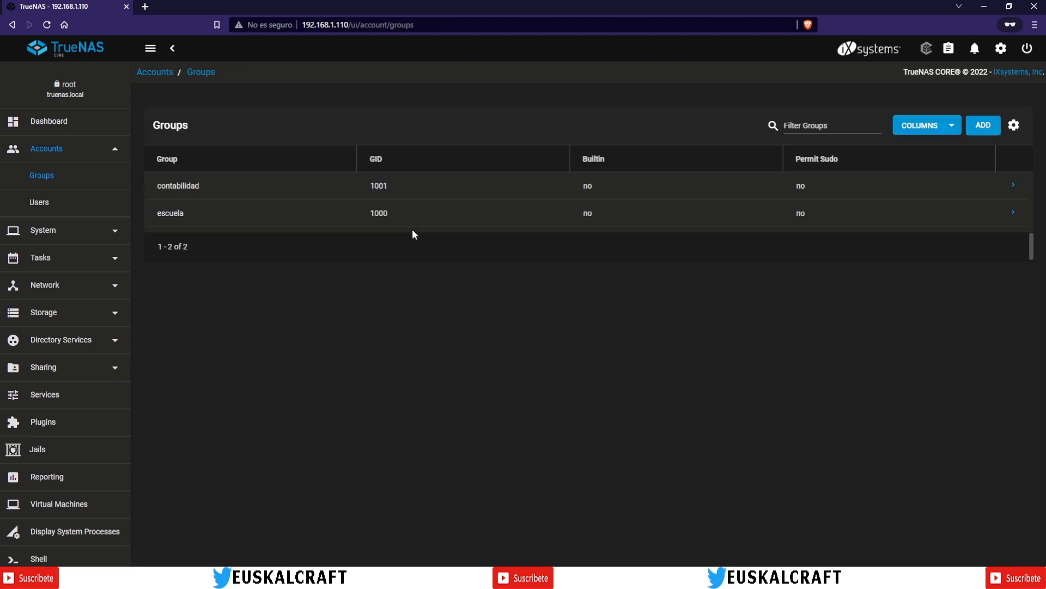
pyautogui.rightClick(662, 158)
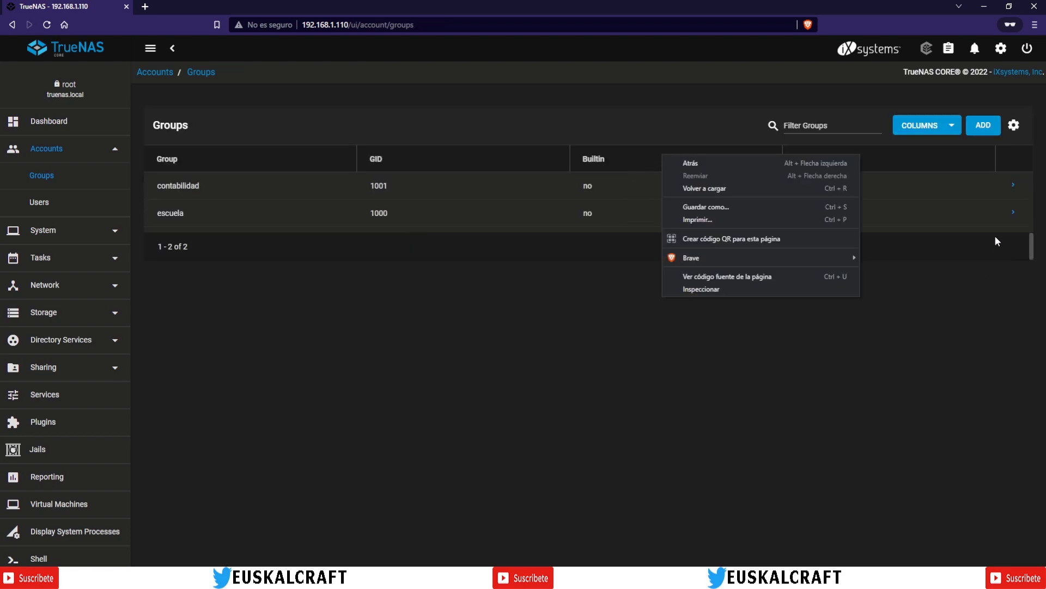
pyautogui.click(943, 121)
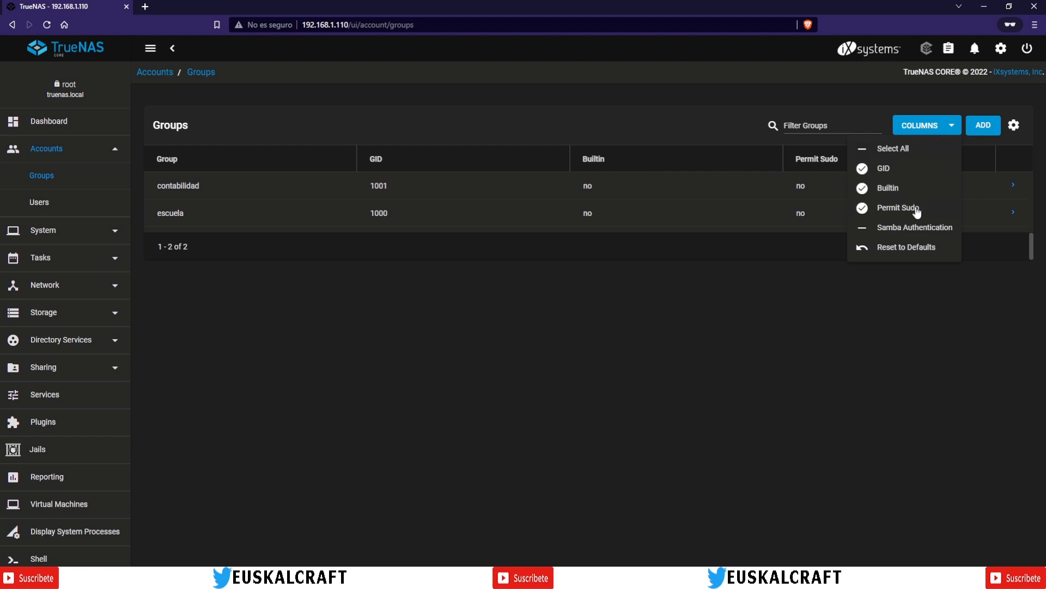
pyautogui.click(741, 193)
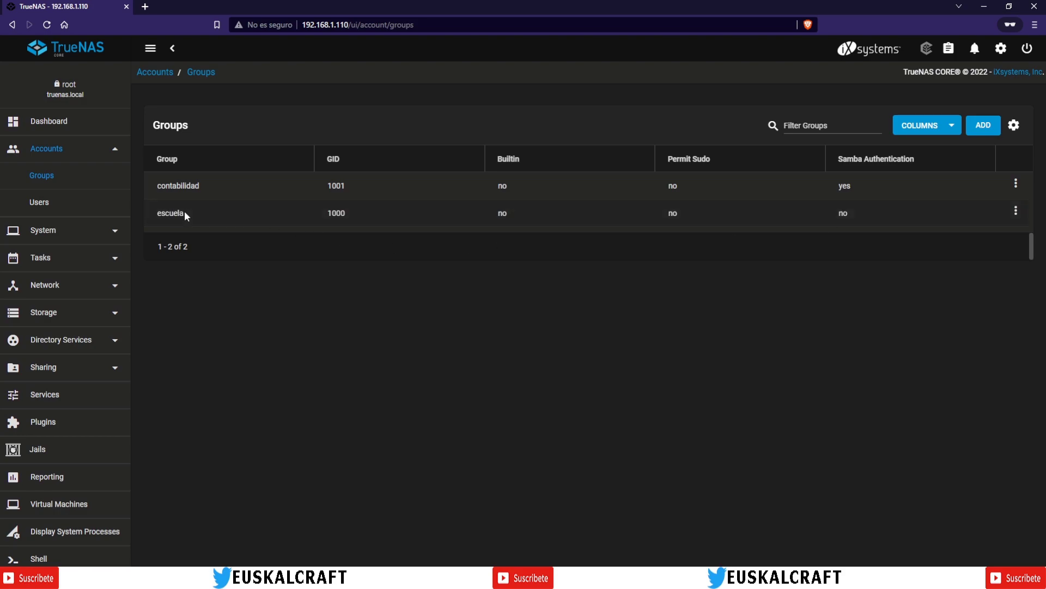
# Step: Enable Samba Authentication on the escuela group and save it
pyautogui.click(1016, 210)
pyautogui.click(981, 250)
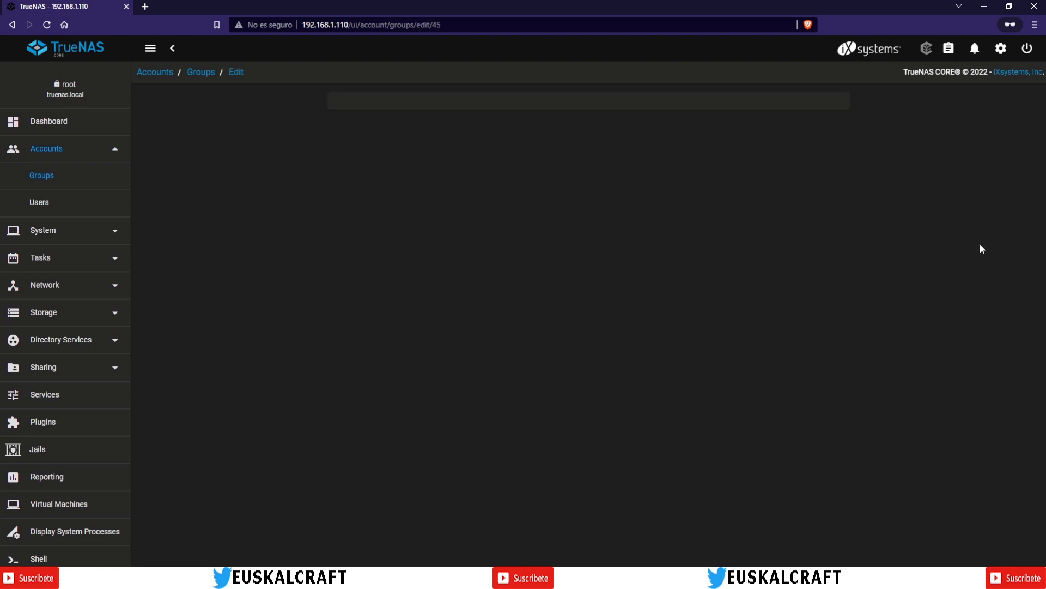
pyautogui.click(368, 200)
pyautogui.click(348, 226)
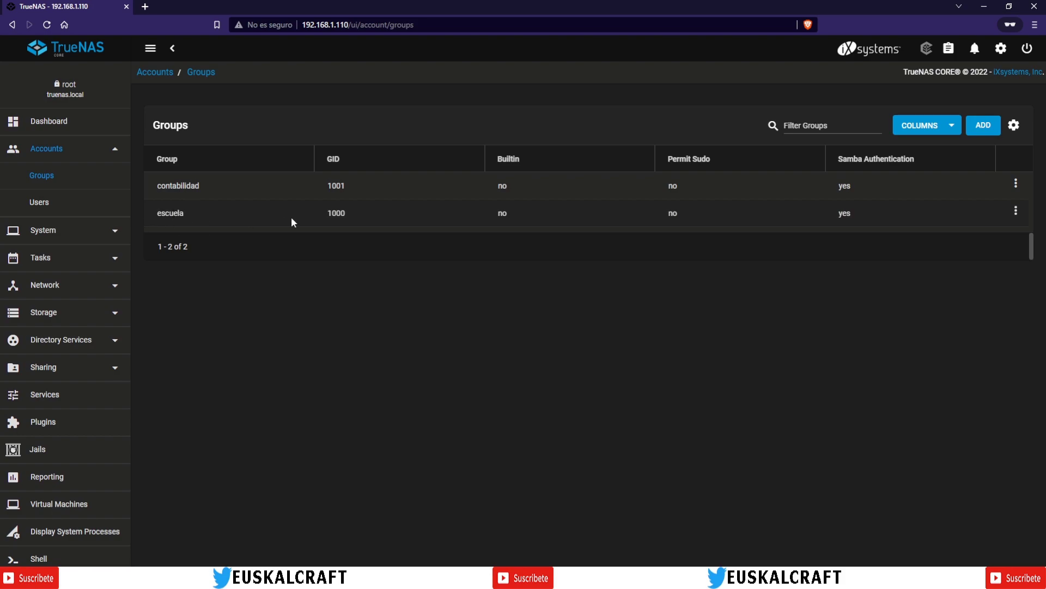
# Step: Review the escuela group's members, only user escuela, then cancel back to Groups
pyautogui.click(1017, 215)
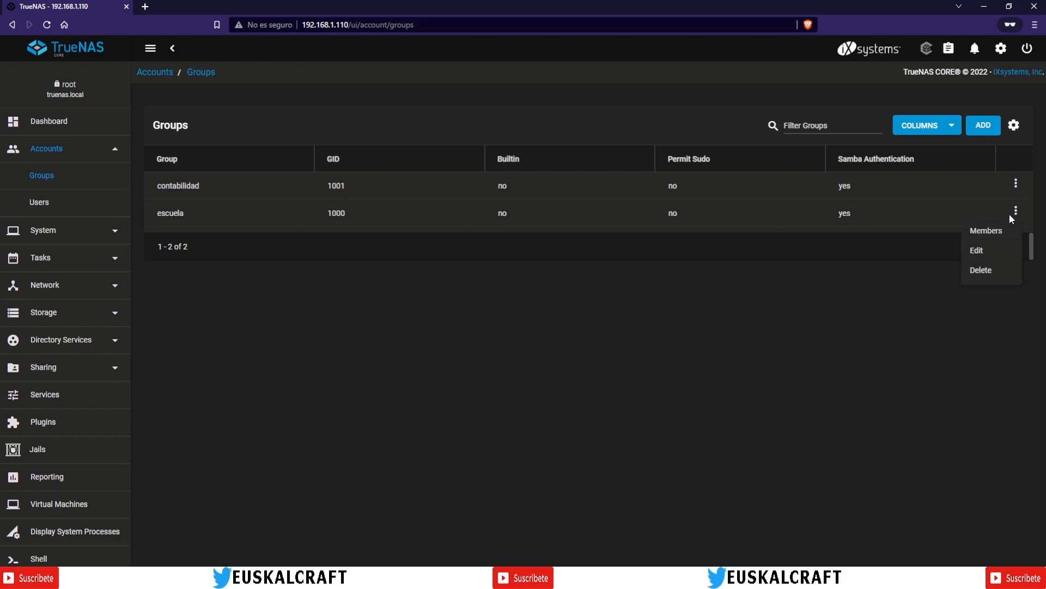
pyautogui.click(986, 231)
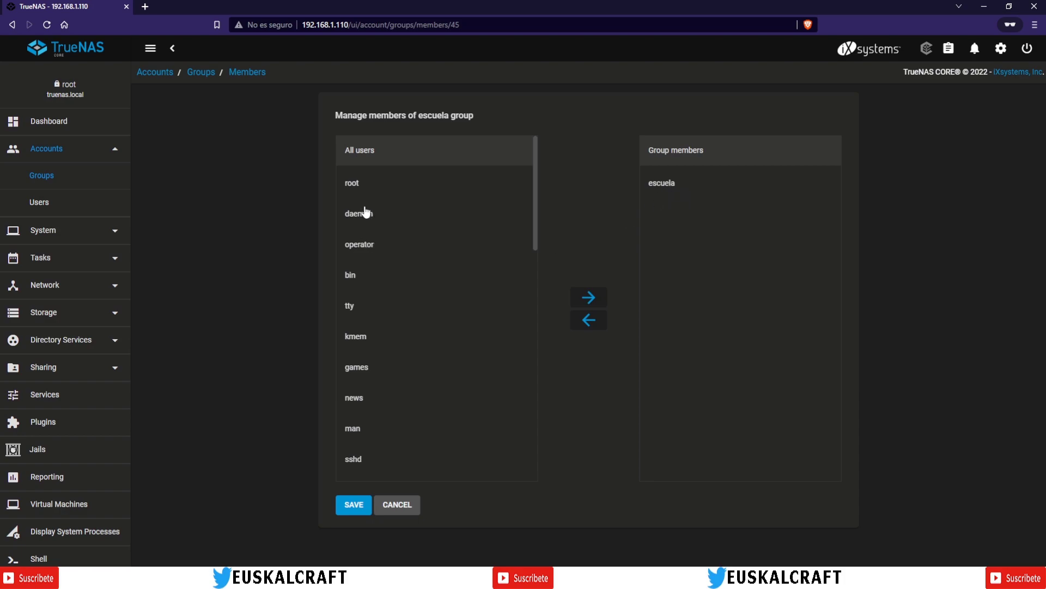
pyautogui.scroll(-3, 367, 218)
pyautogui.scroll(-10, 368, 224)
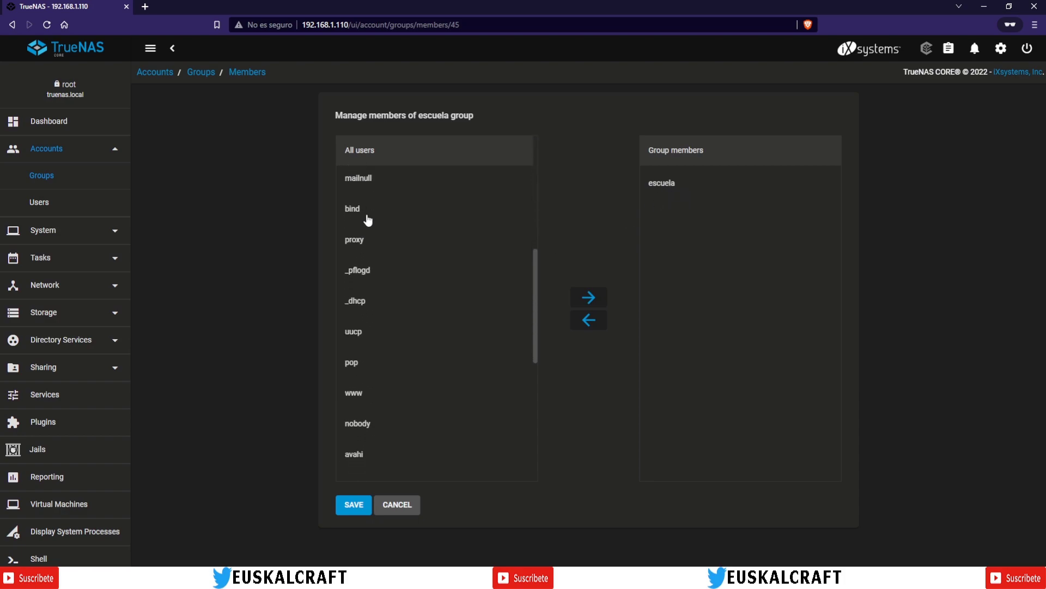
pyautogui.scroll(8, 386, 401)
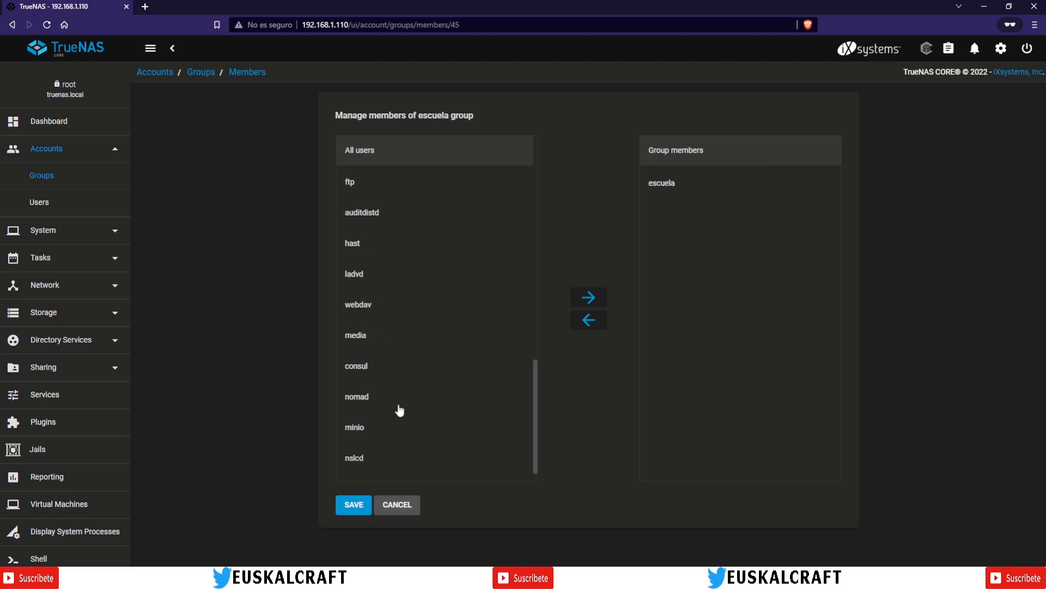
pyautogui.scroll(8, 389, 390)
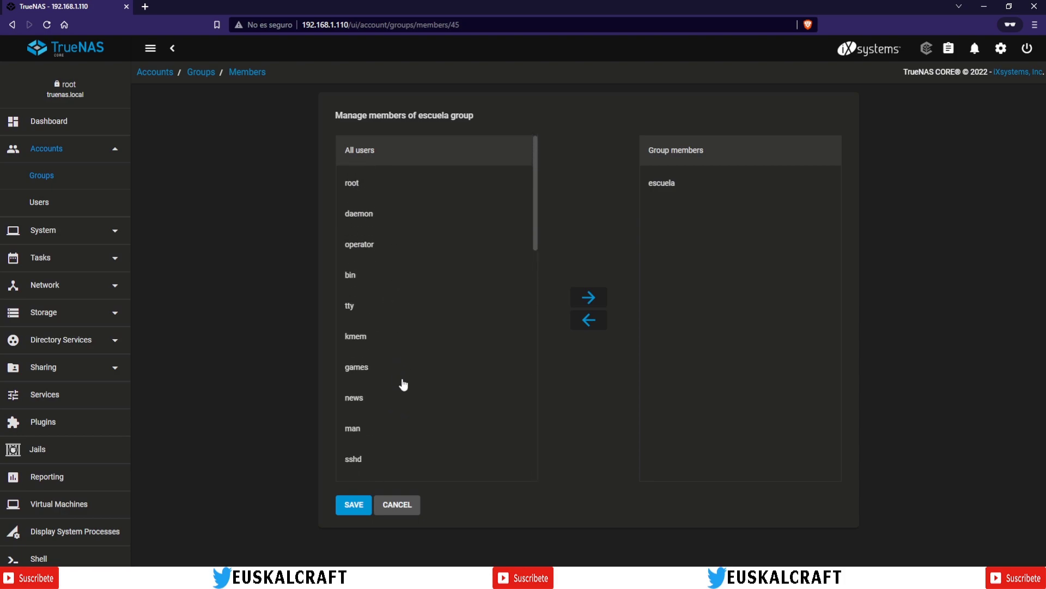
pyautogui.click(390, 507)
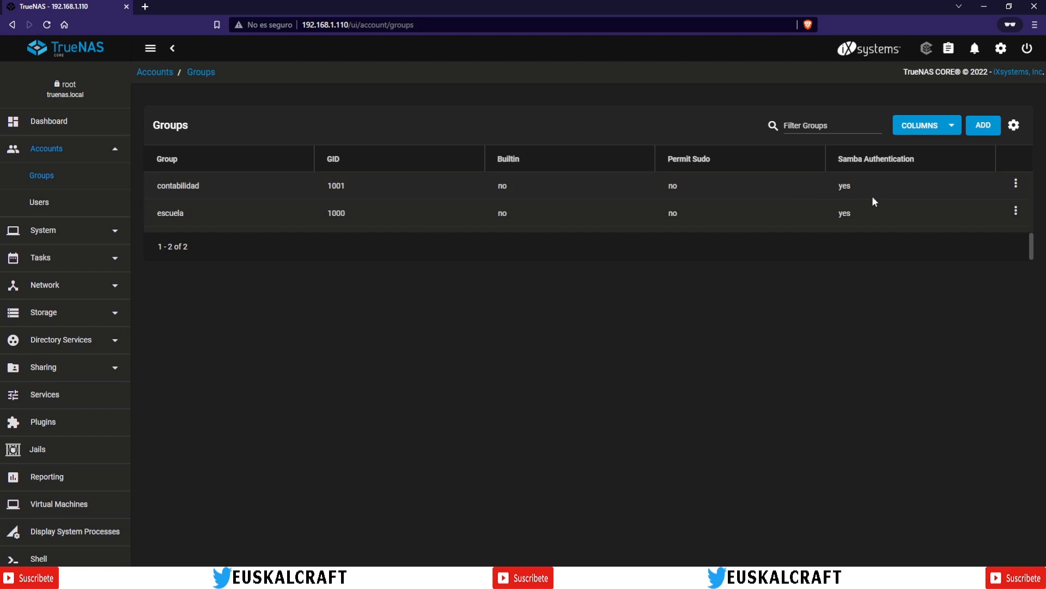
# Step: Add the escuela user to the contabilidad group's members and save
pyautogui.click(1015, 185)
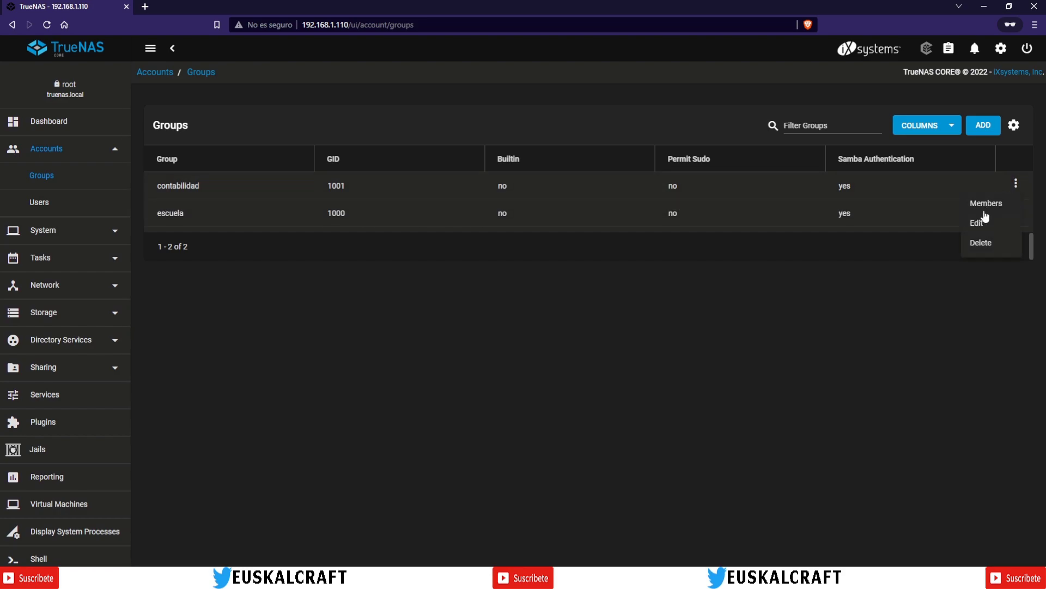
pyautogui.click(981, 205)
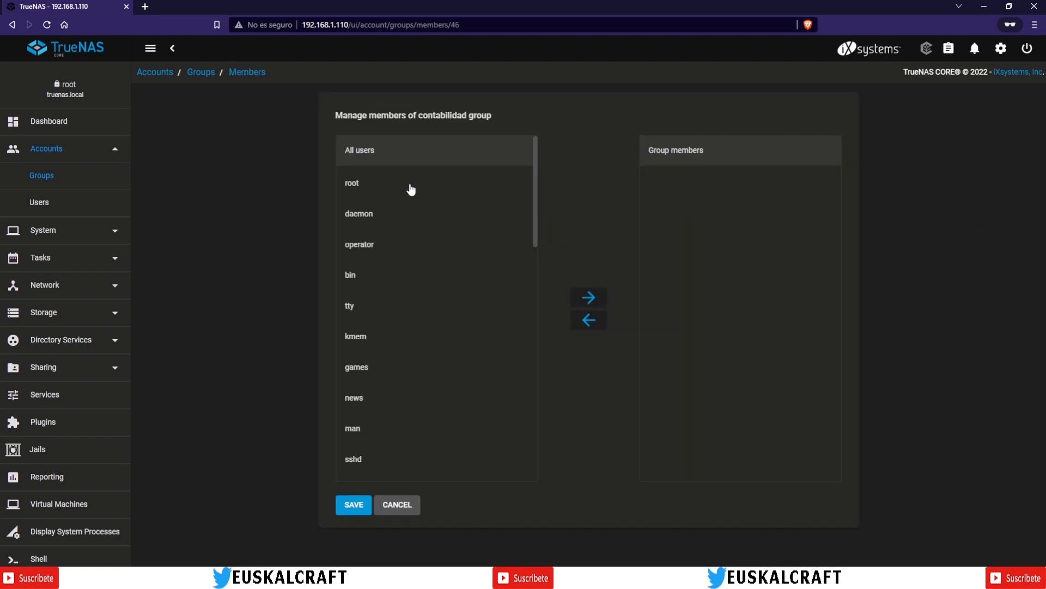
pyautogui.scroll(-2, 382, 281)
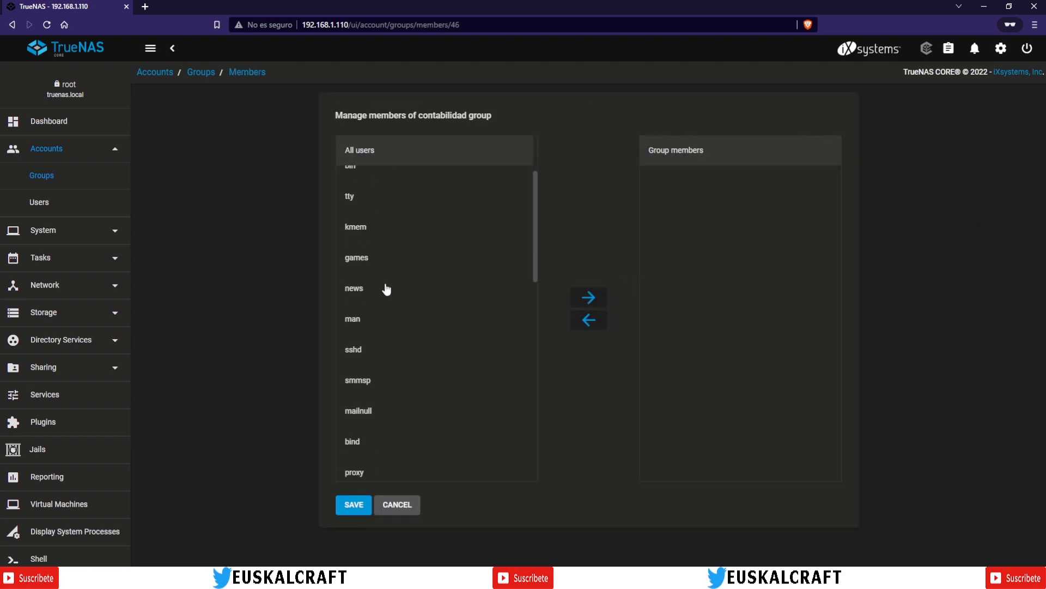
pyautogui.scroll(-5, 387, 291)
pyautogui.scroll(-5, 409, 314)
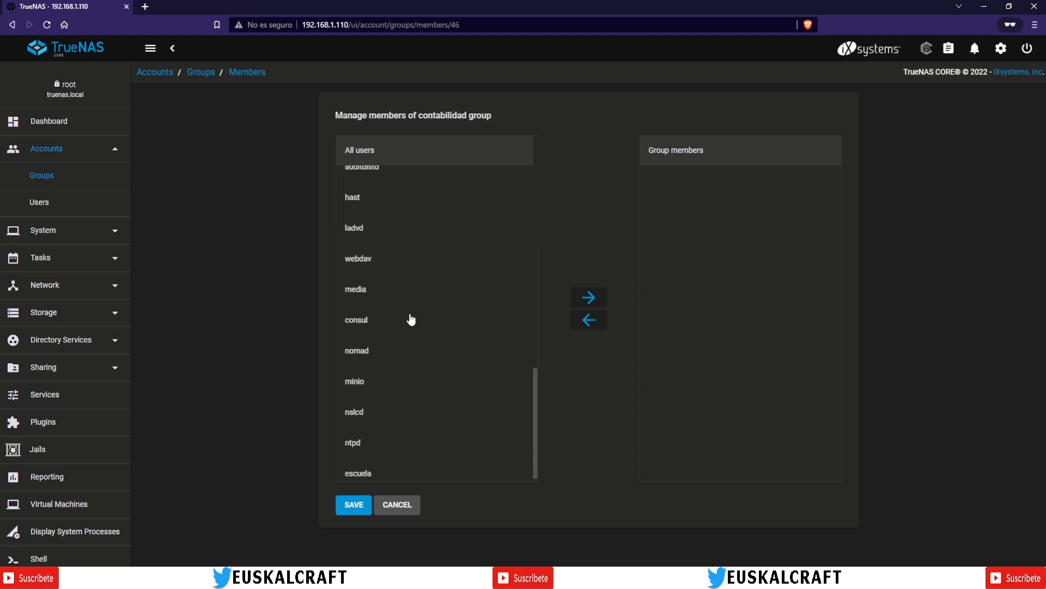
pyautogui.click(359, 467)
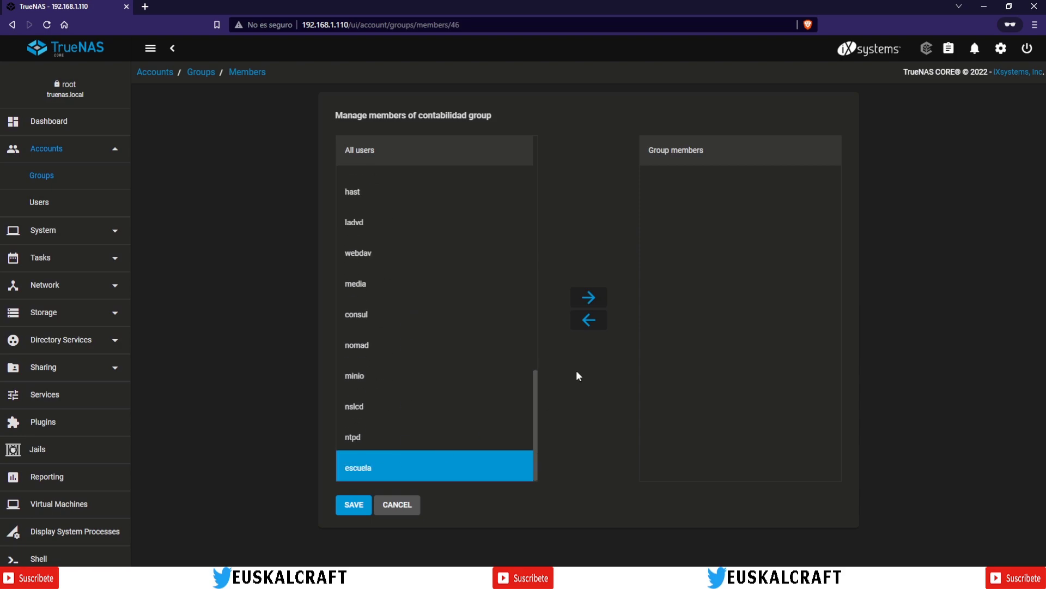
pyautogui.click(588, 299)
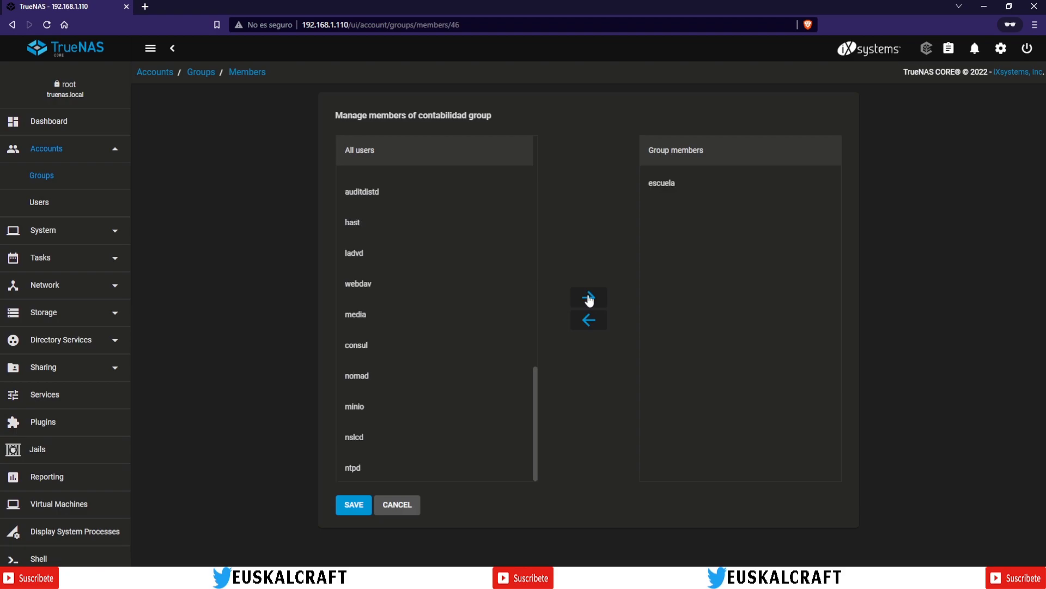
pyautogui.click(353, 505)
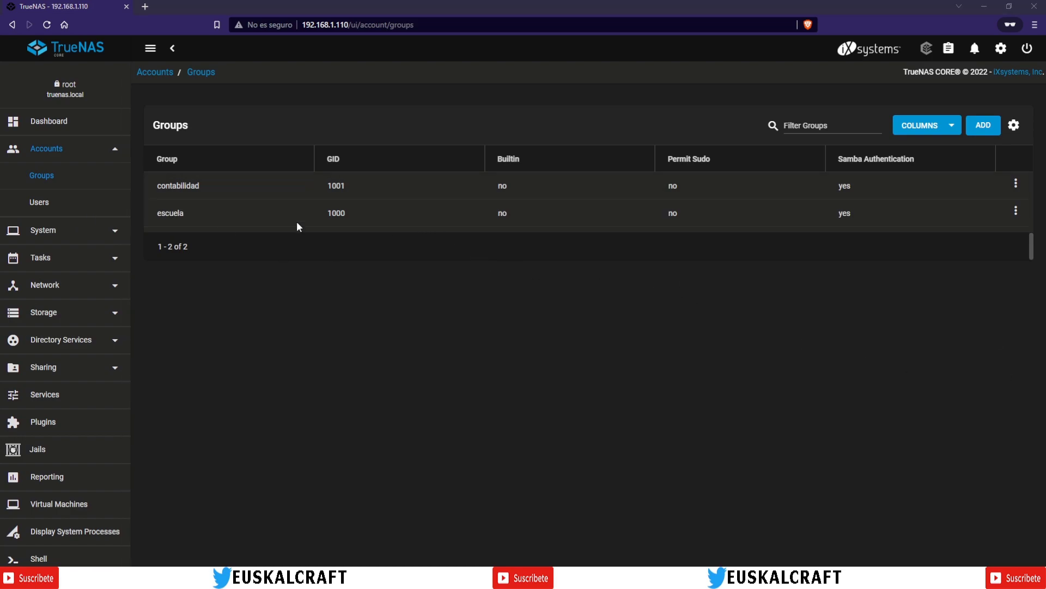
# Step: On the Users page, show the built-in system accounts, scroll through them, then hide them again
pyautogui.click(38, 205)
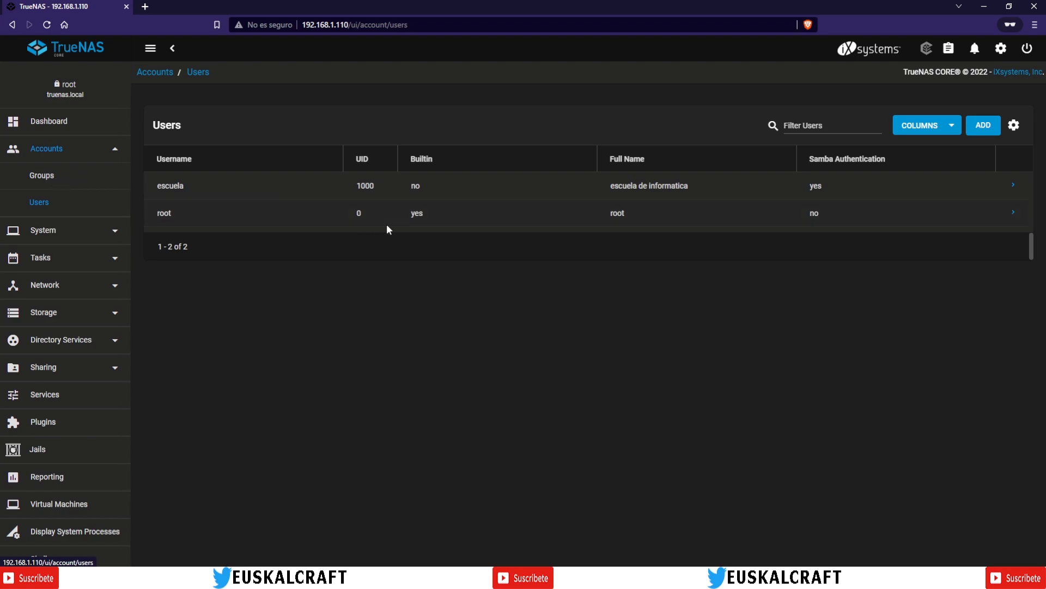
pyautogui.click(1014, 126)
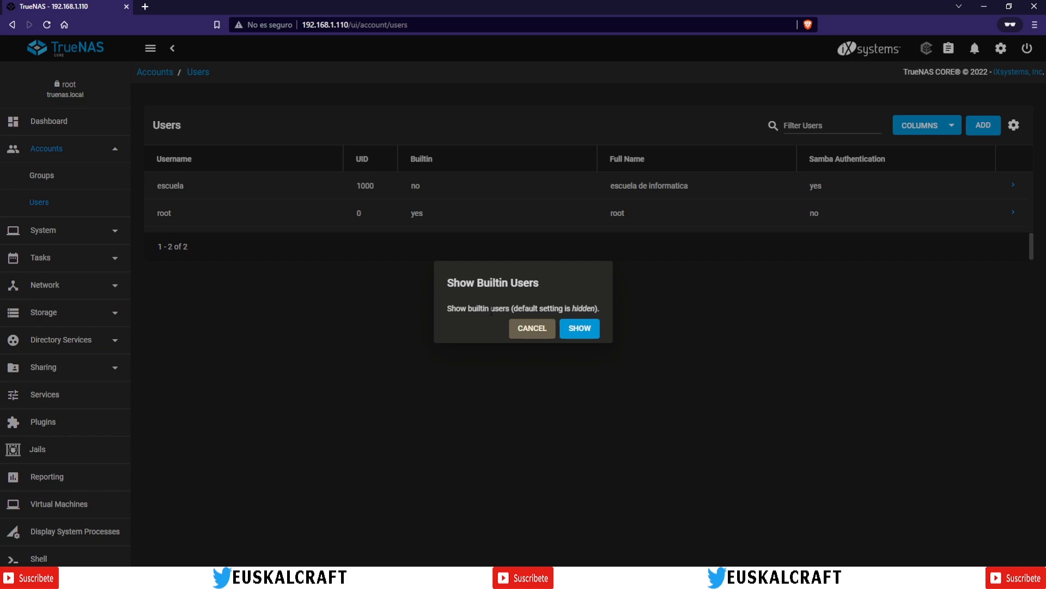
pyautogui.click(578, 331)
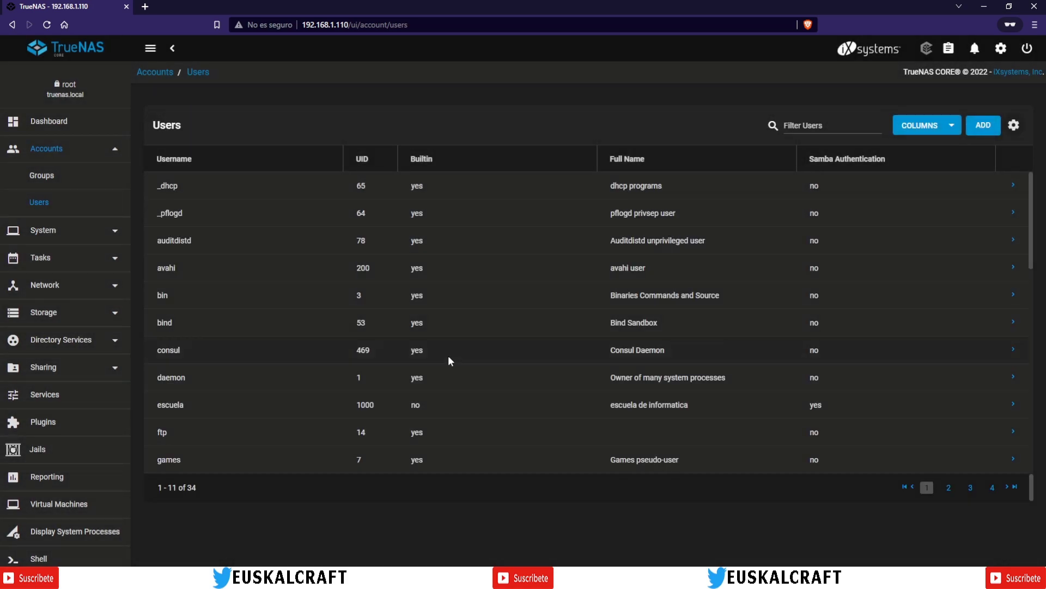
pyautogui.scroll(-10, 257, 230)
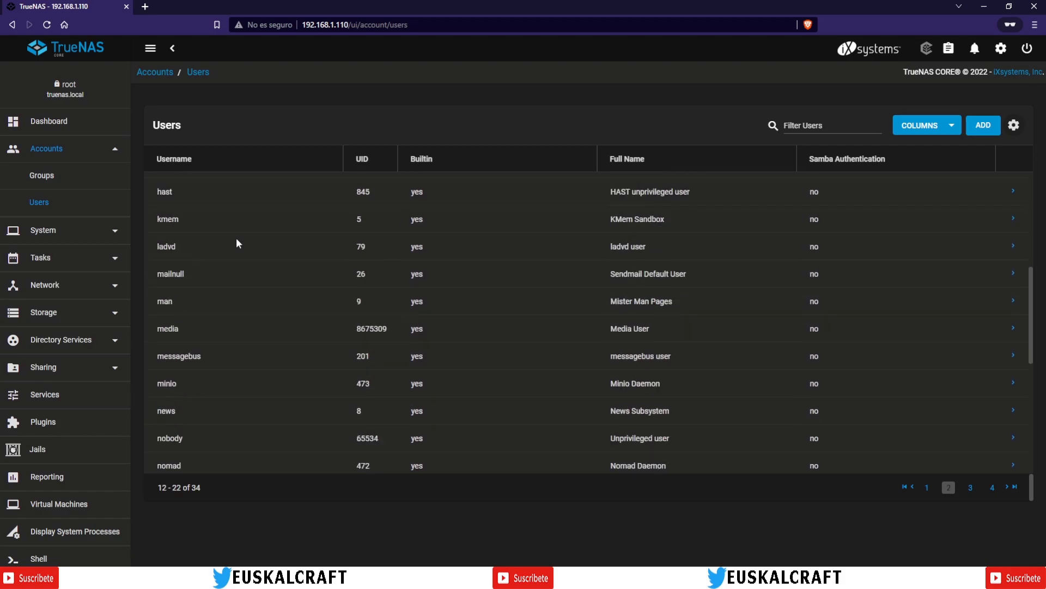
pyautogui.scroll(-4, 261, 254)
pyautogui.scroll(9, 253, 272)
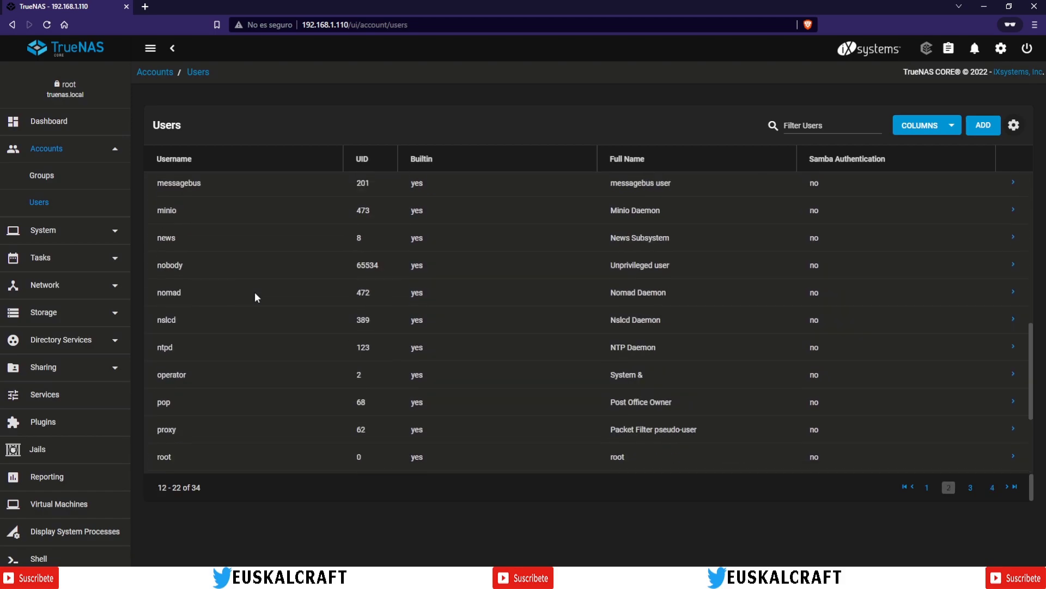
pyautogui.scroll(3, 247, 299)
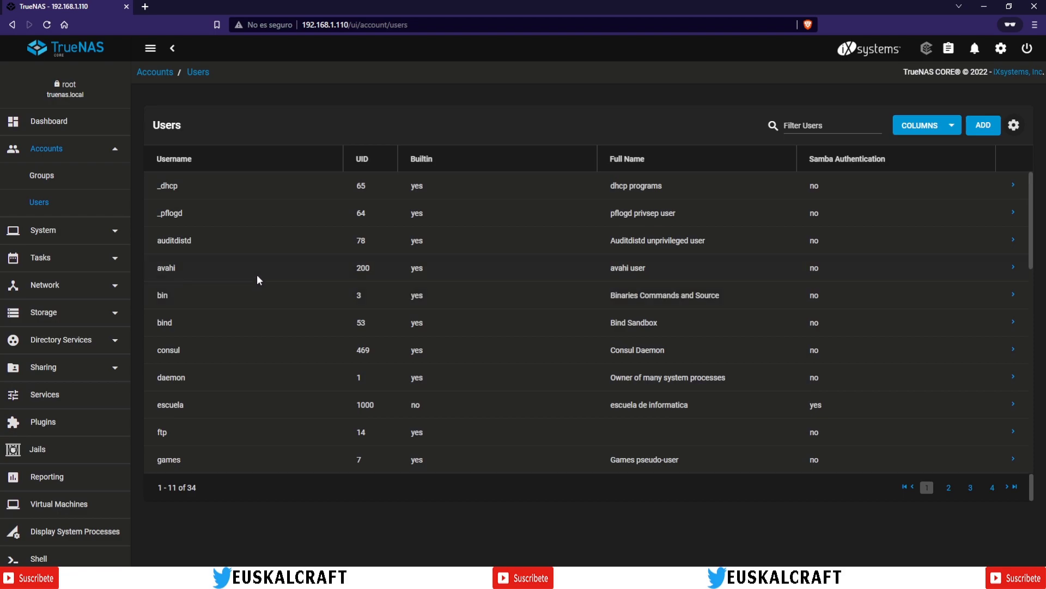
pyautogui.click(1014, 126)
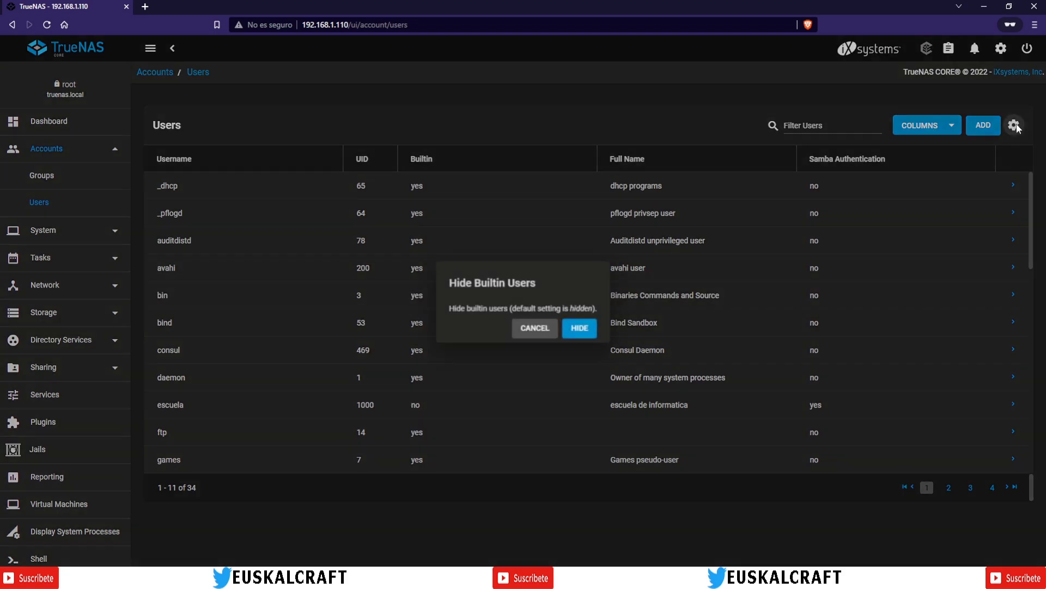
pyautogui.click(589, 333)
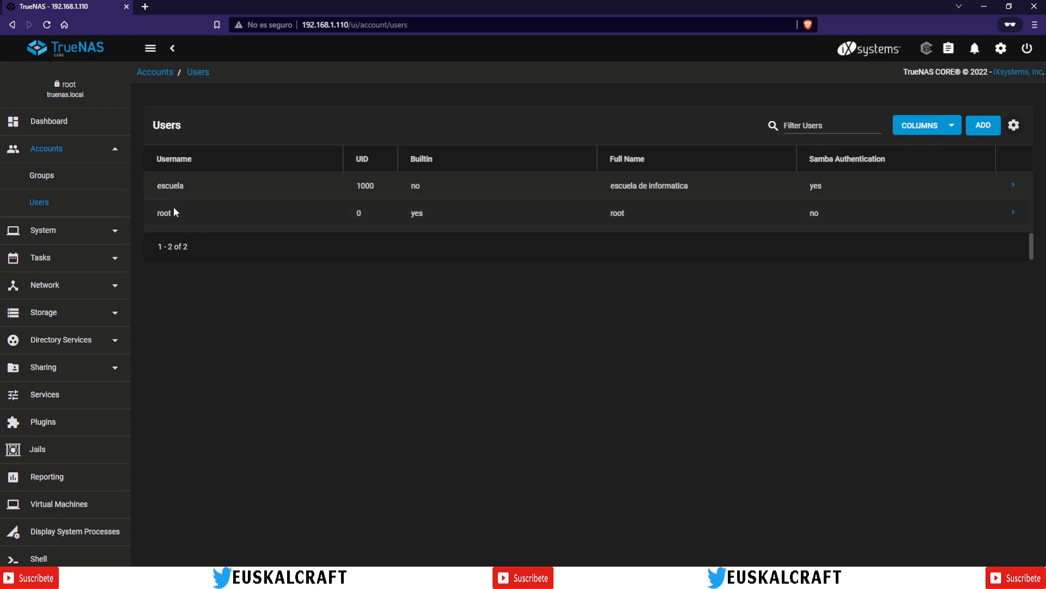
# Step: On the Groups page, show the built-in groups, dismiss the hide prompt, and request showing them again
pyautogui.click(35, 177)
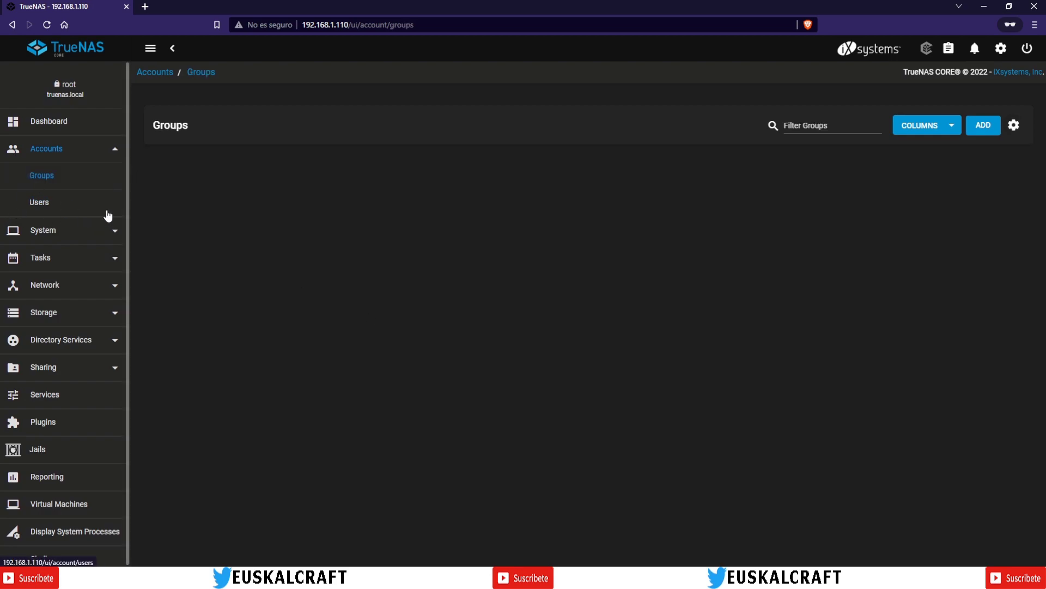
pyautogui.click(1014, 126)
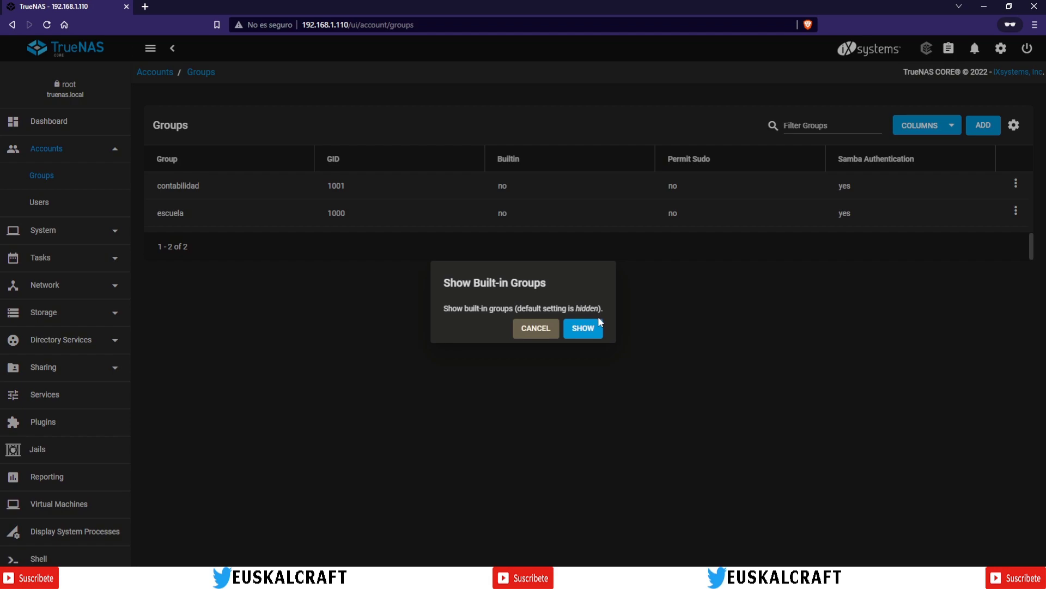
pyautogui.click(587, 327)
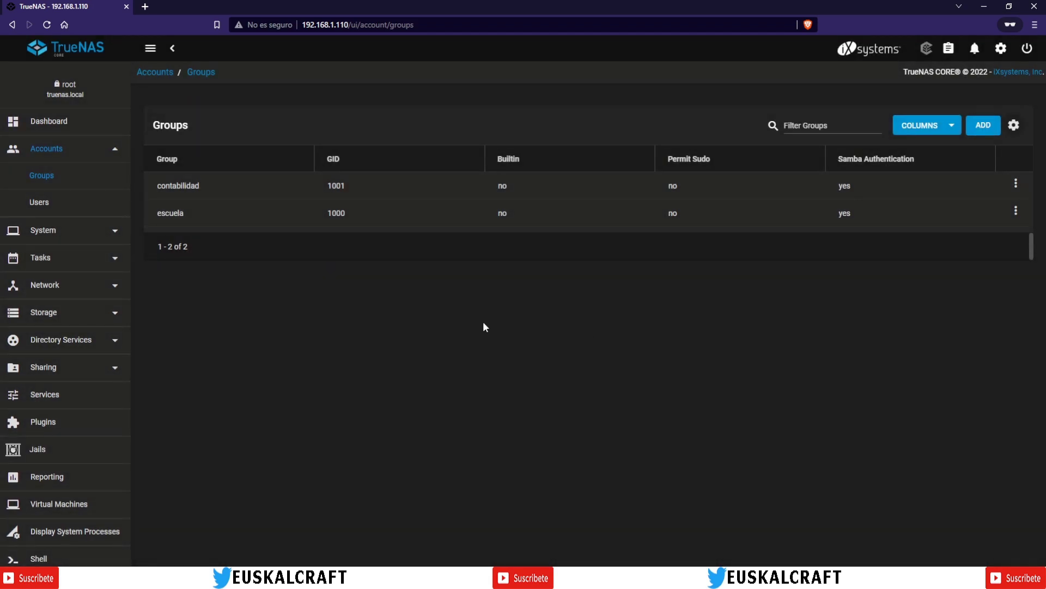
pyautogui.click(1014, 125)
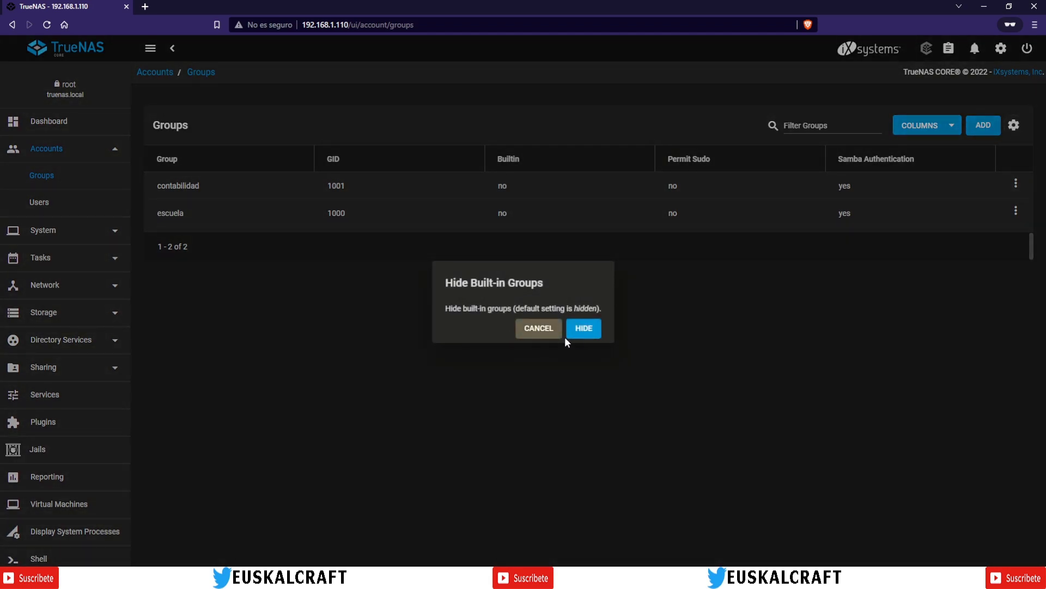
pyautogui.click(526, 333)
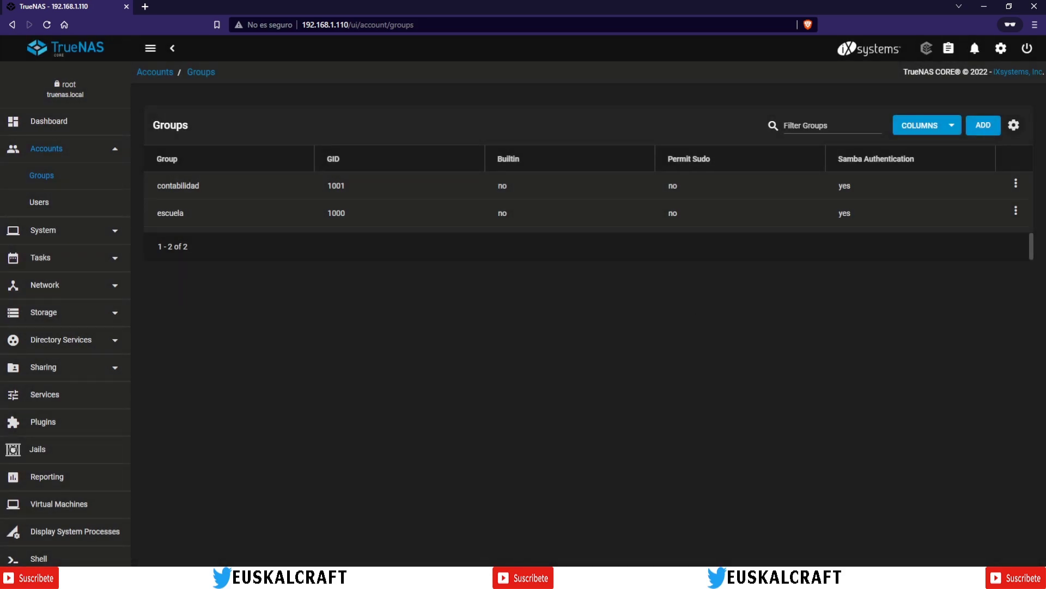
pyautogui.click(1016, 132)
# Step: List all 45 groups and scroll through them, briefly selecting the wheel group name
pyautogui.click(586, 328)
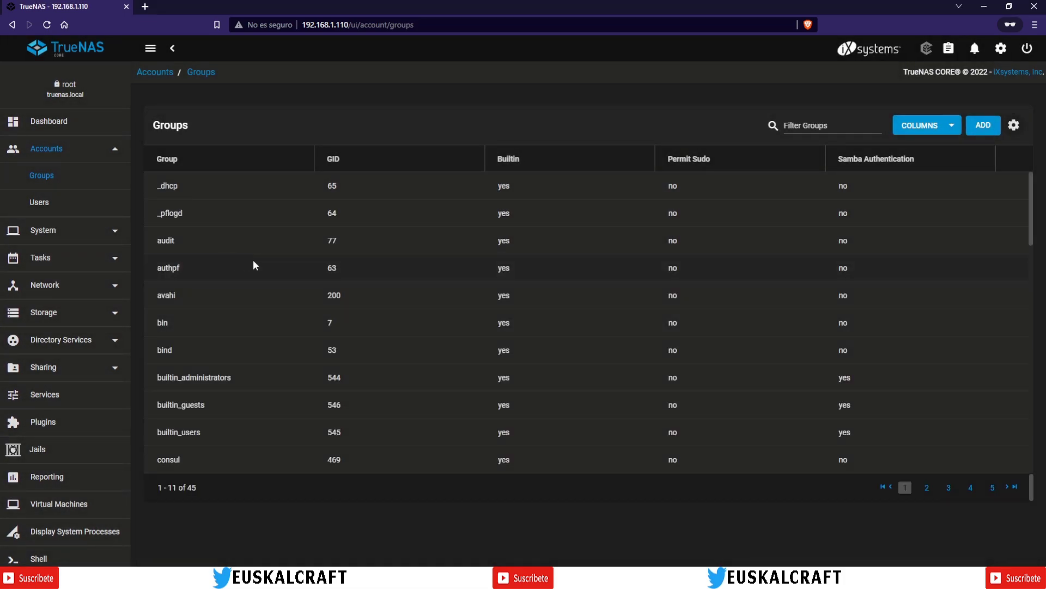
pyautogui.scroll(-10, 253, 266)
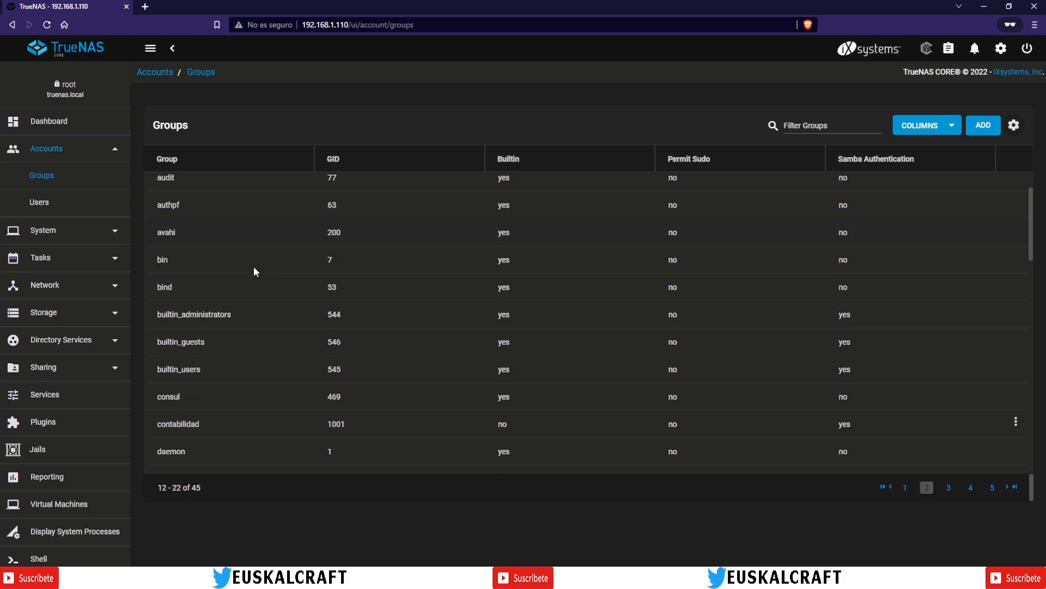
pyautogui.scroll(-3, 252, 270)
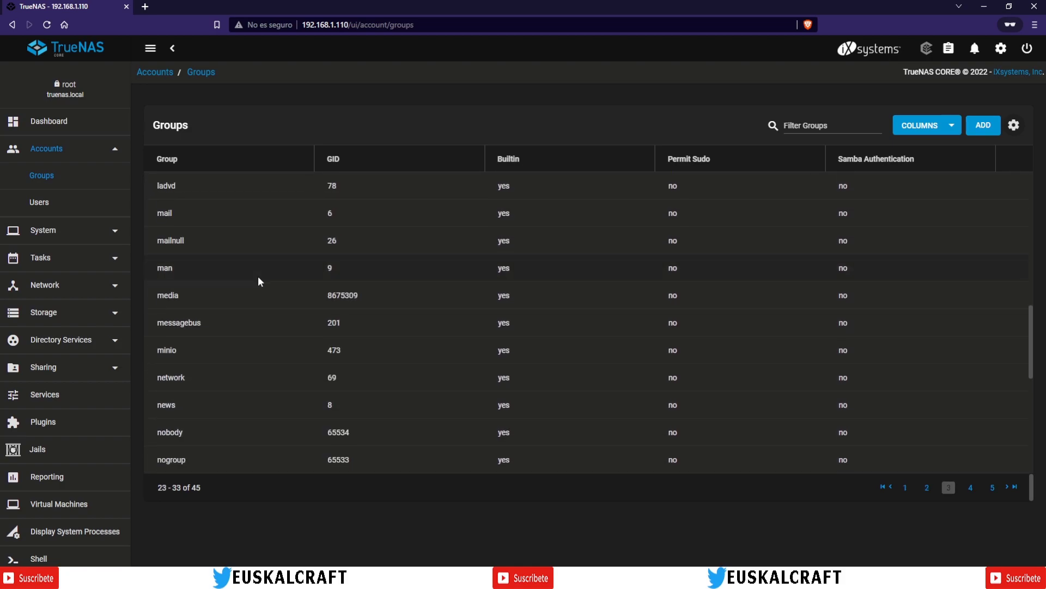
pyautogui.scroll(-5, 258, 280)
pyautogui.scroll(-2, 258, 280)
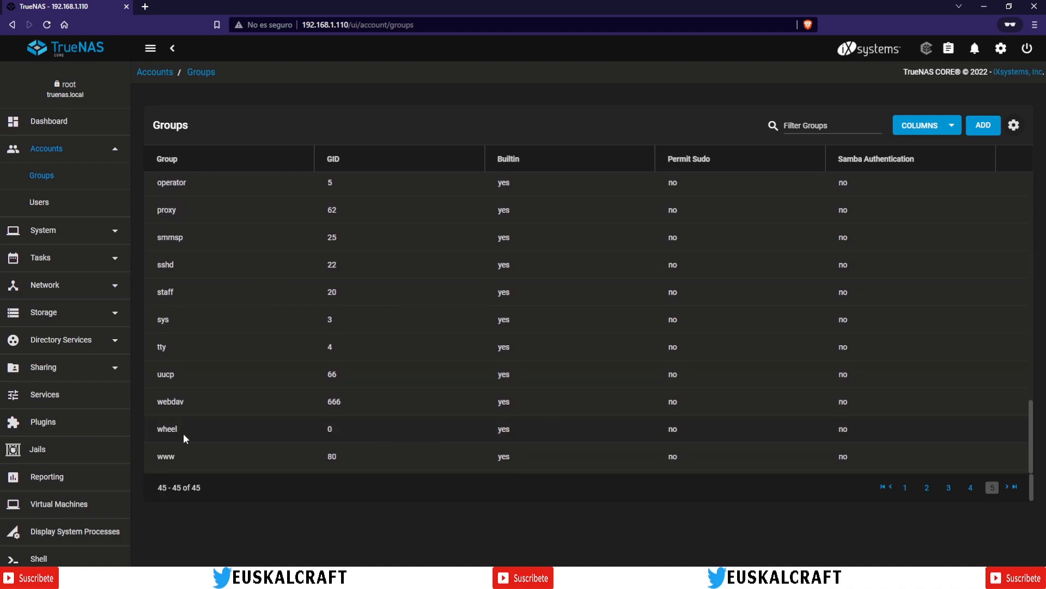
pyautogui.doubleClick(163, 433)
pyautogui.click(171, 428)
pyautogui.scroll(3, 187, 429)
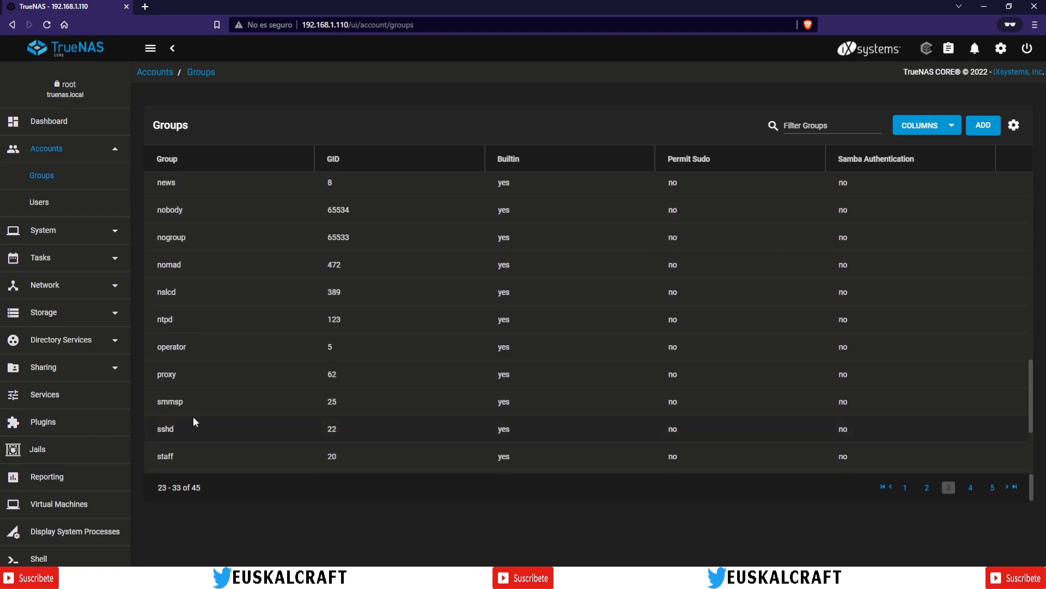
pyautogui.scroll(5, 196, 408)
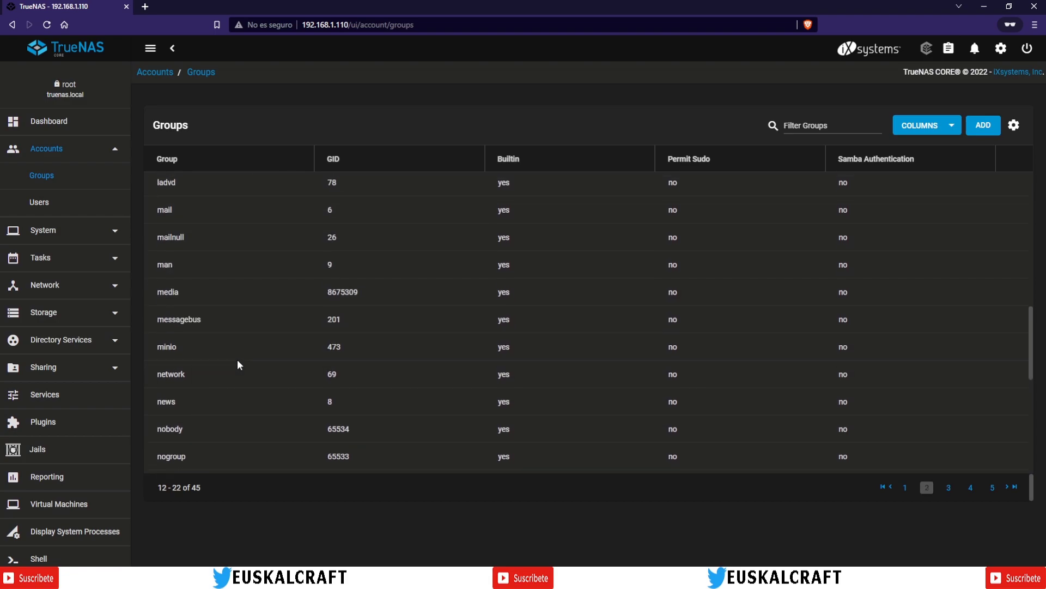
pyautogui.scroll(1, 225, 349)
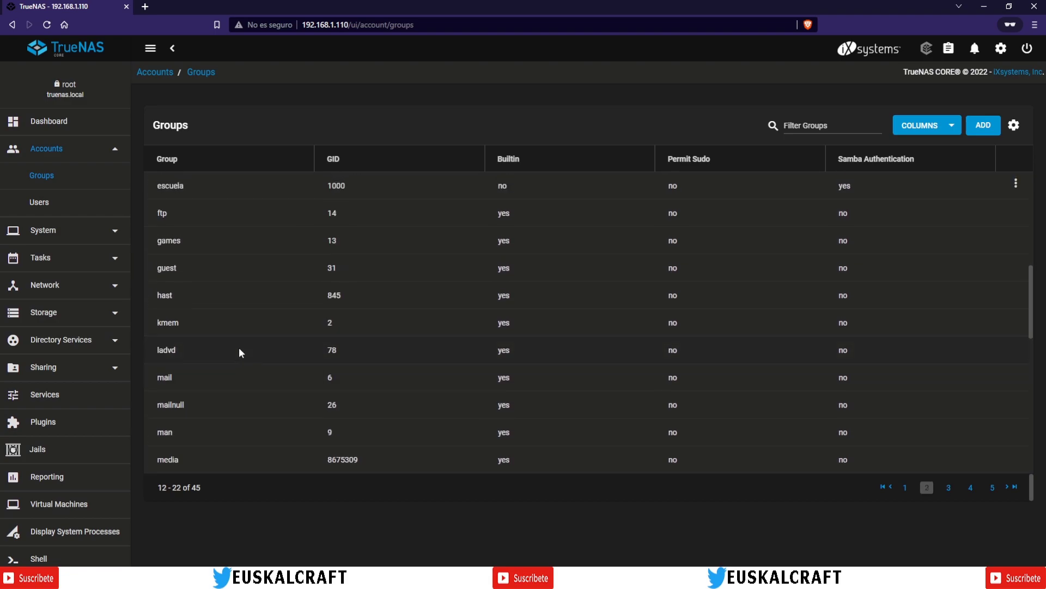
pyautogui.scroll(6, 239, 350)
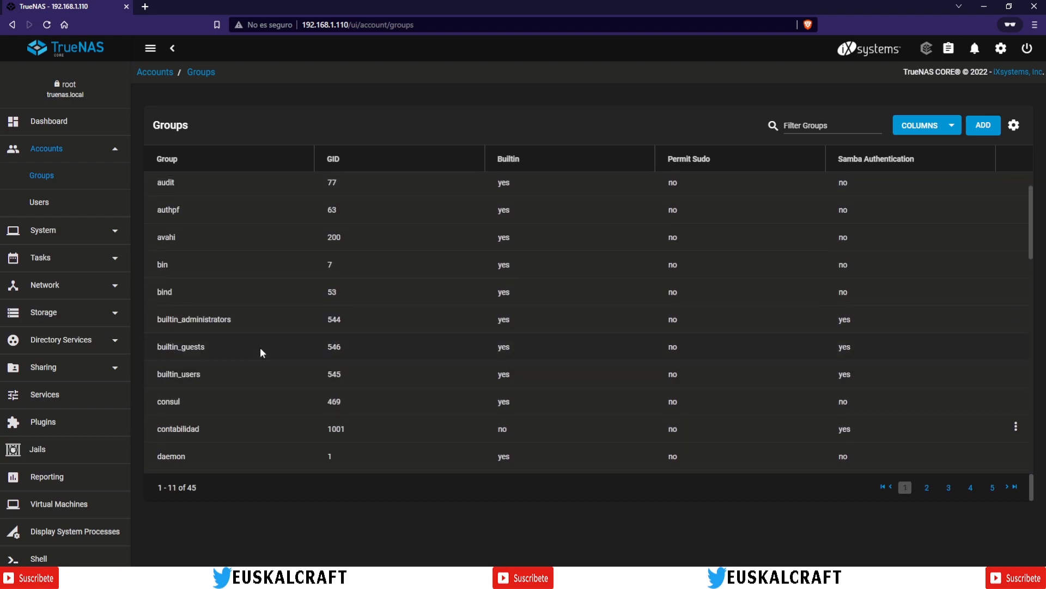
pyautogui.scroll(2, 260, 346)
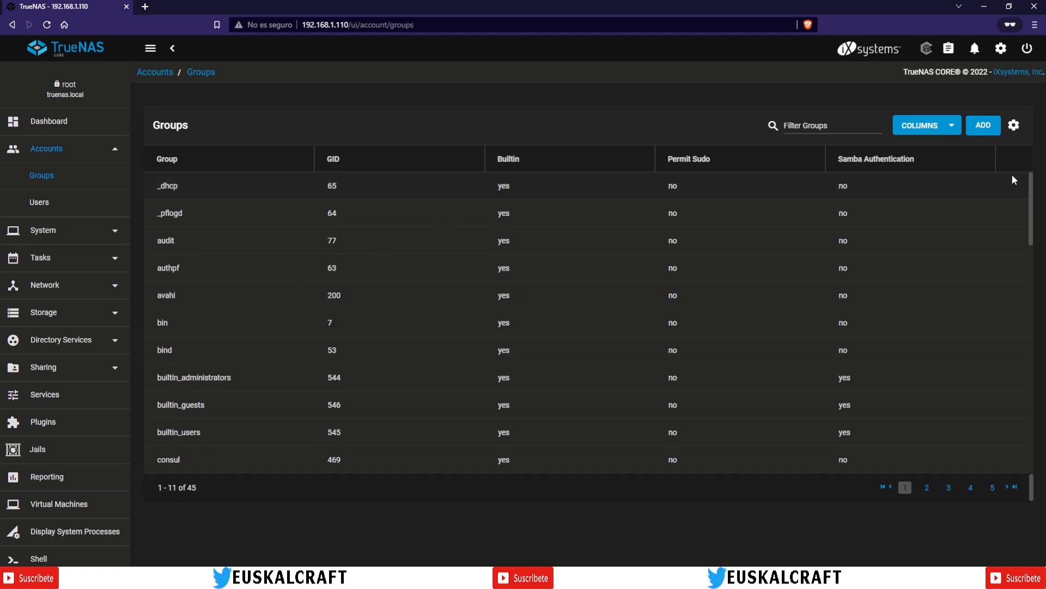
# Step: Hide the built-in groups so only contabilidad and escuela remain
pyautogui.click(1014, 125)
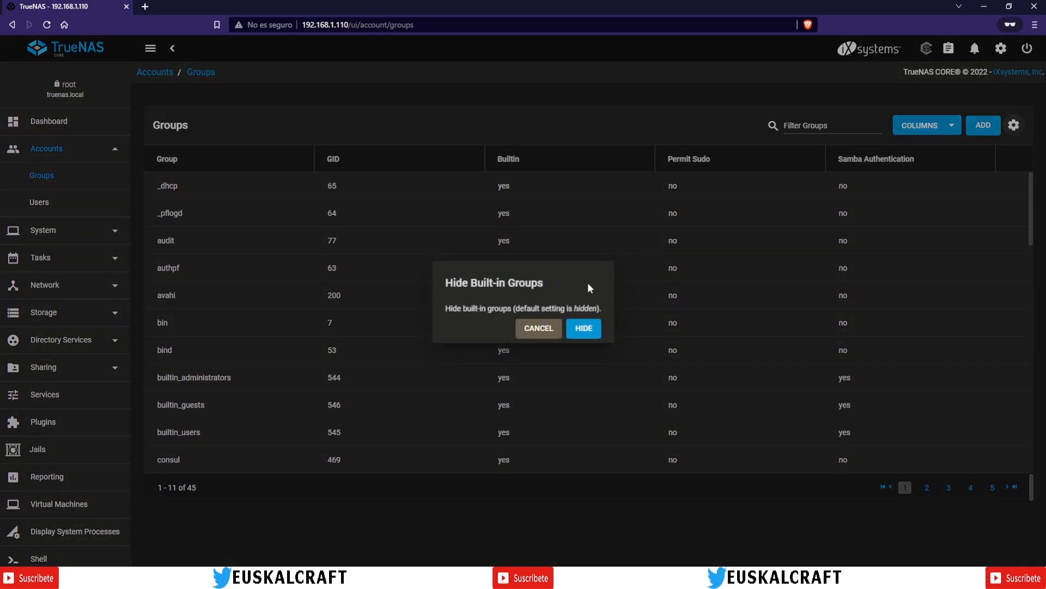
pyautogui.click(582, 329)
pyautogui.click(39, 203)
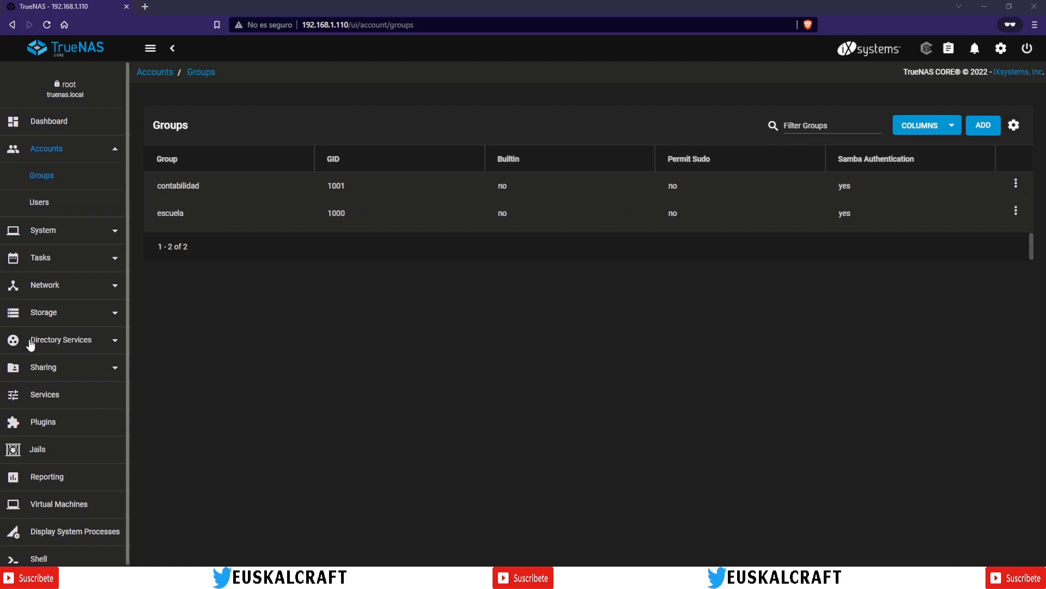
# Step: Toggle repeatedly between the Groups and Users lists, ending on Users showing escuela and root
pyautogui.click(41, 204)
pyautogui.click(46, 181)
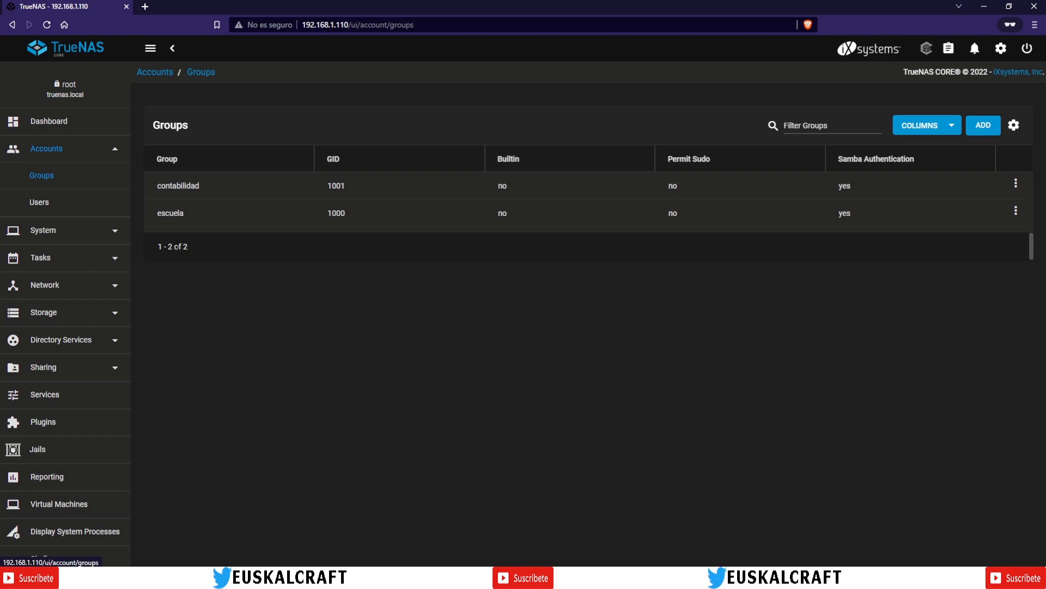
pyautogui.click(40, 202)
pyautogui.click(39, 178)
pyautogui.click(36, 205)
pyautogui.click(43, 177)
pyautogui.click(36, 207)
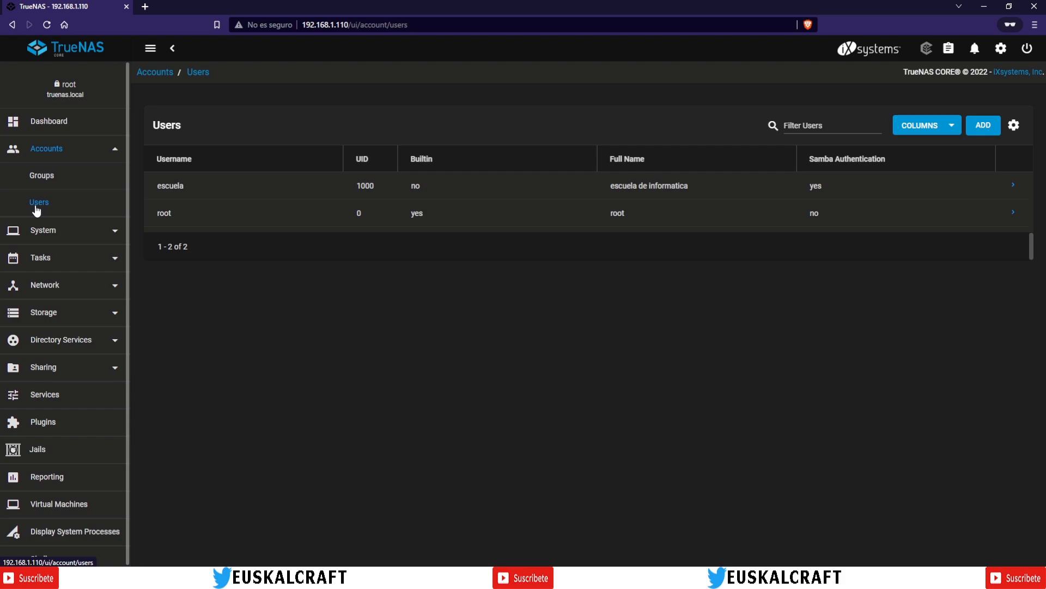
pyautogui.click(38, 176)
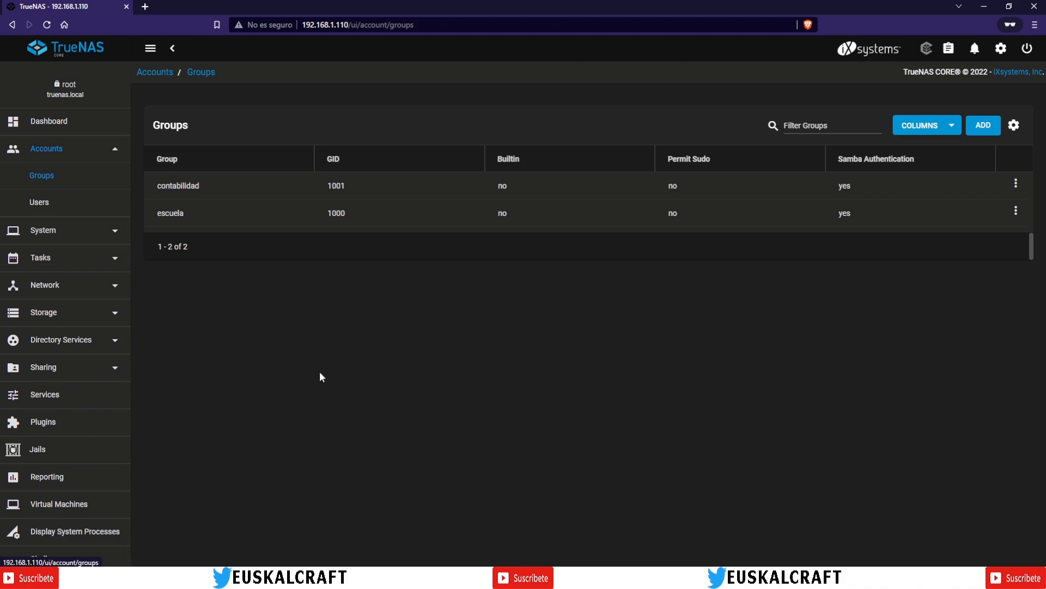
pyautogui.click(39, 202)
pyautogui.click(46, 176)
pyautogui.click(40, 206)
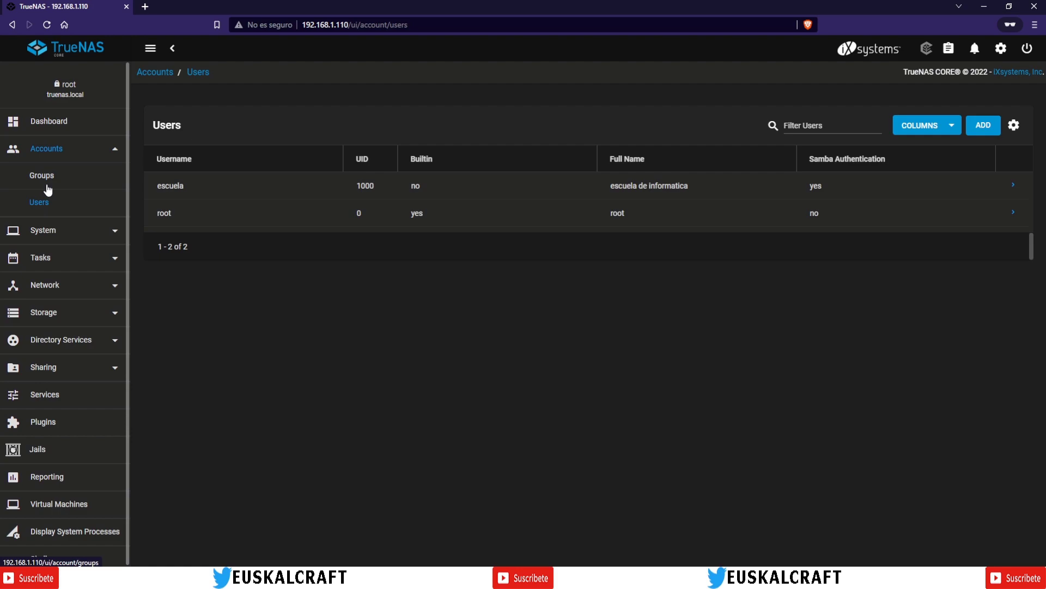
pyautogui.click(47, 188)
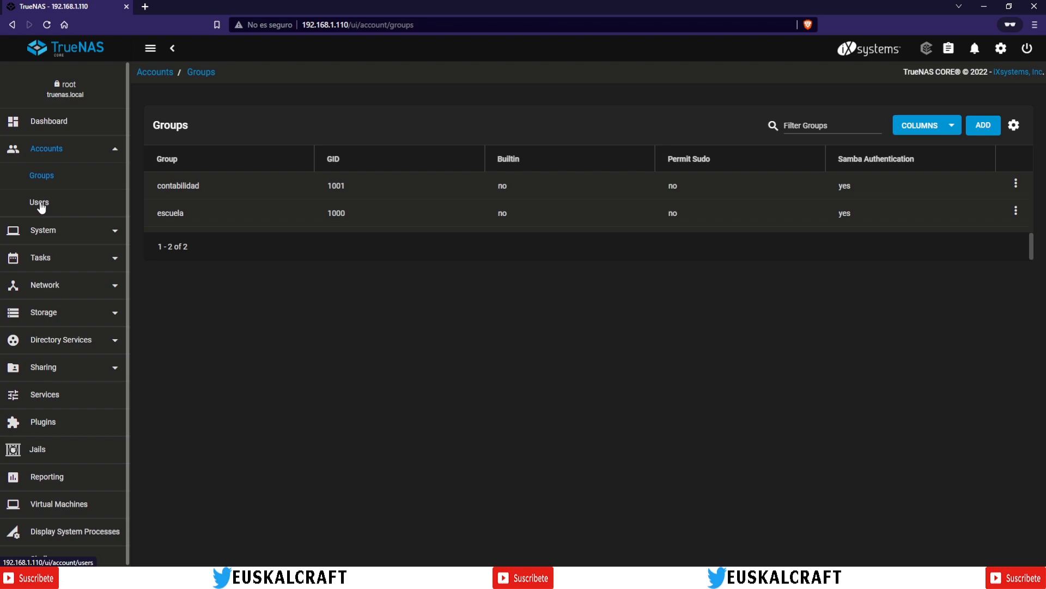
pyautogui.click(41, 204)
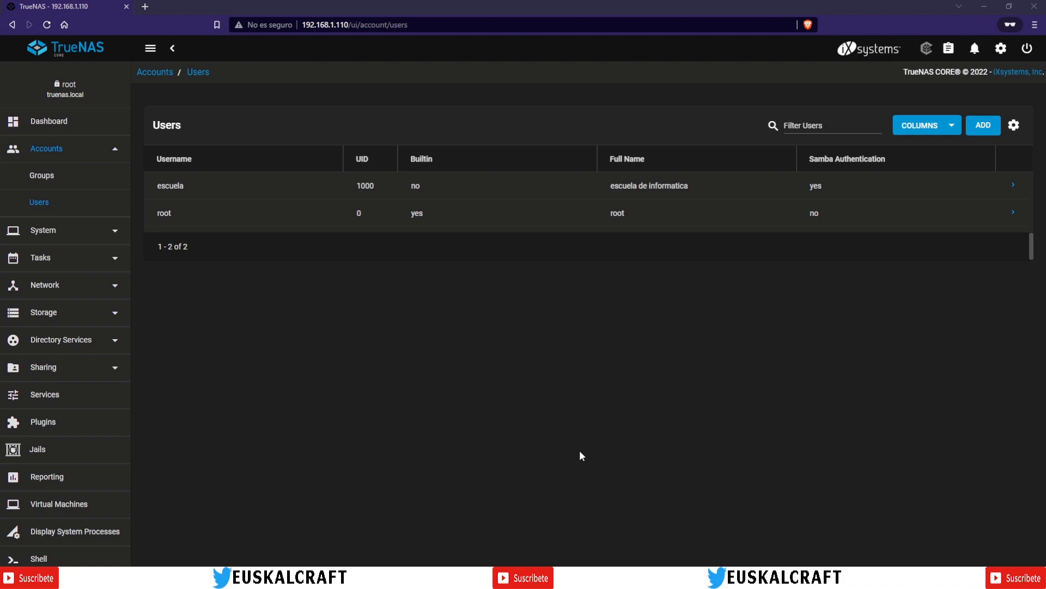
pyautogui.click(37, 177)
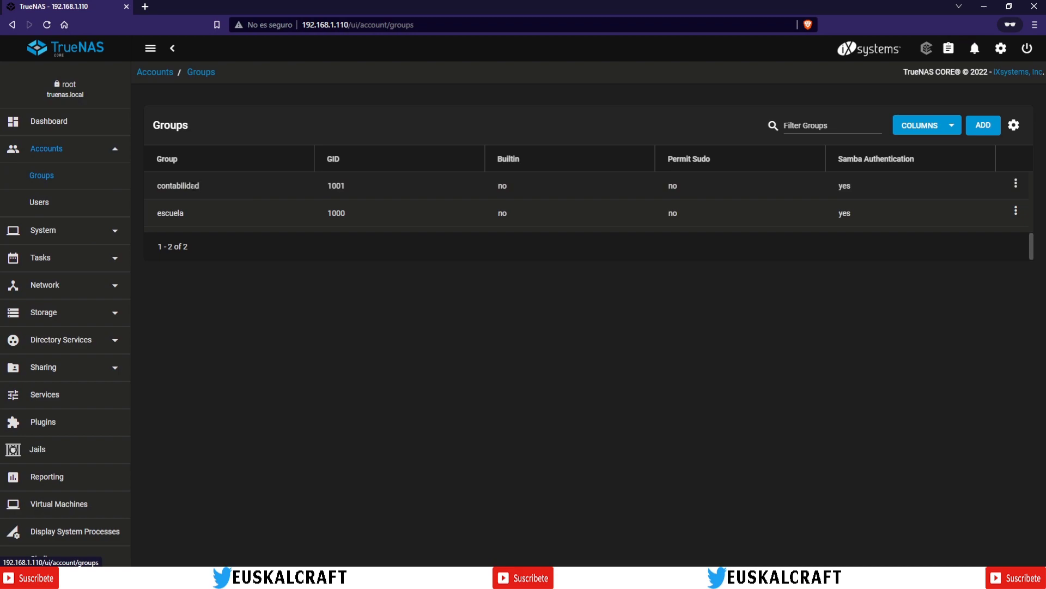
pyautogui.click(39, 203)
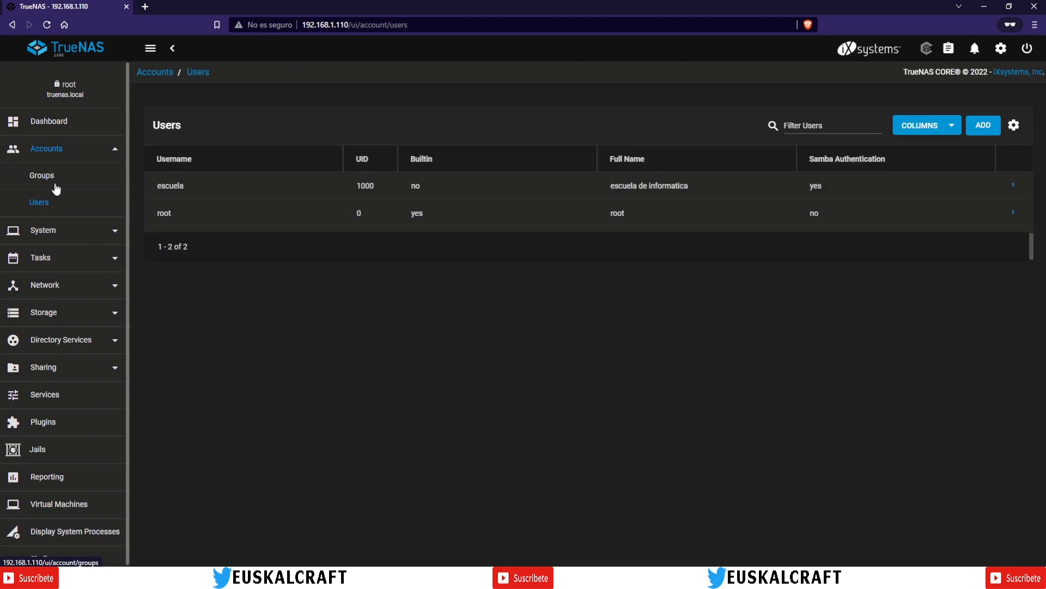
pyautogui.click(39, 177)
pyautogui.moveTo(164, 212); pyautogui.dragTo(181, 212)
pyautogui.click(39, 204)
pyautogui.click(46, 183)
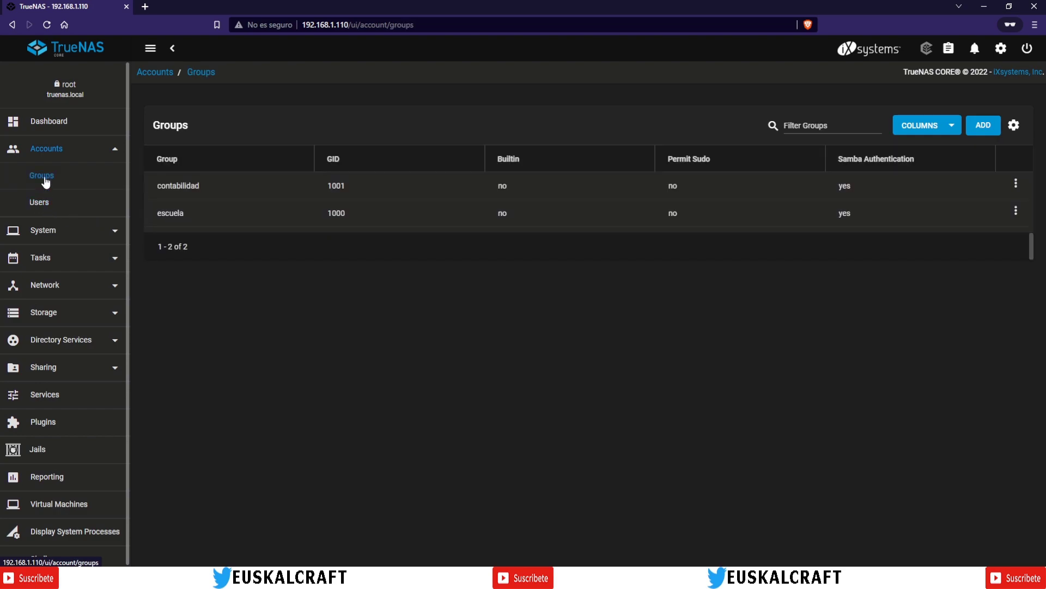
pyautogui.click(39, 203)
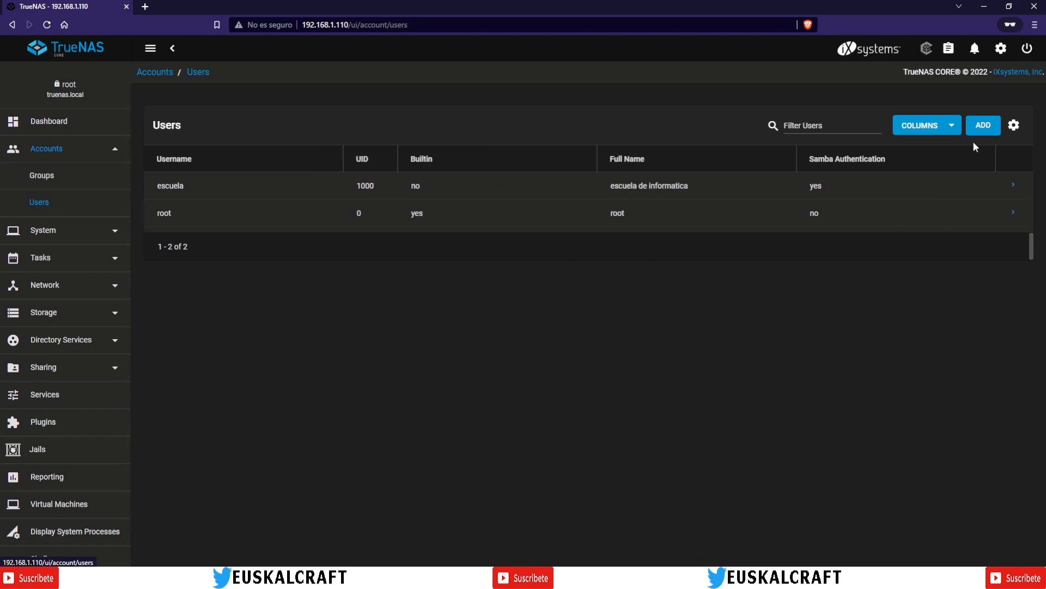
# Step: Start a new user named conta1 and enter its password in both password fields
pyautogui.click(984, 127)
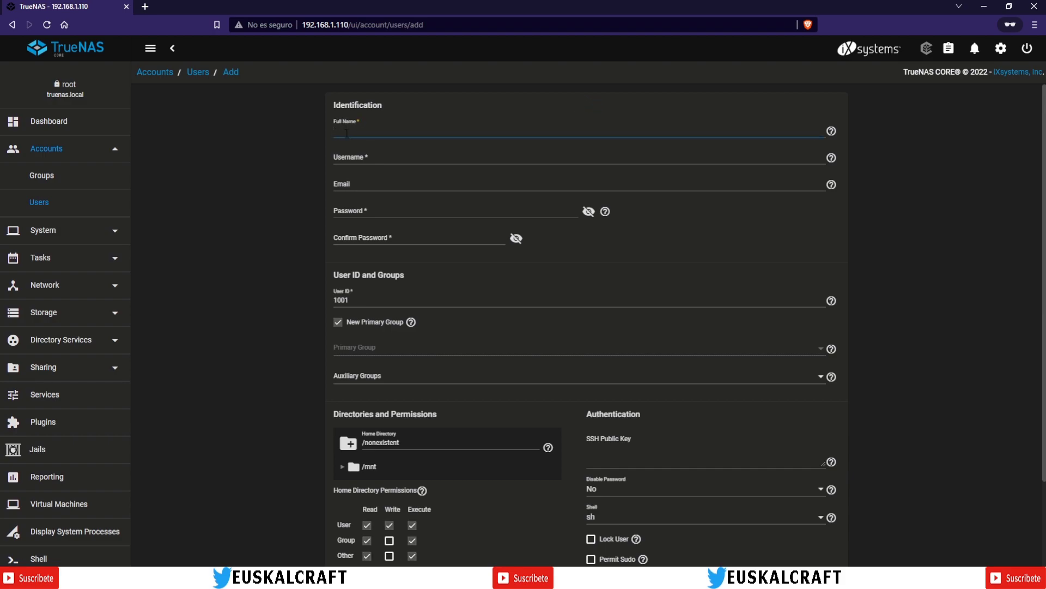
pyautogui.write('conta1')
pyautogui.press('Tab')
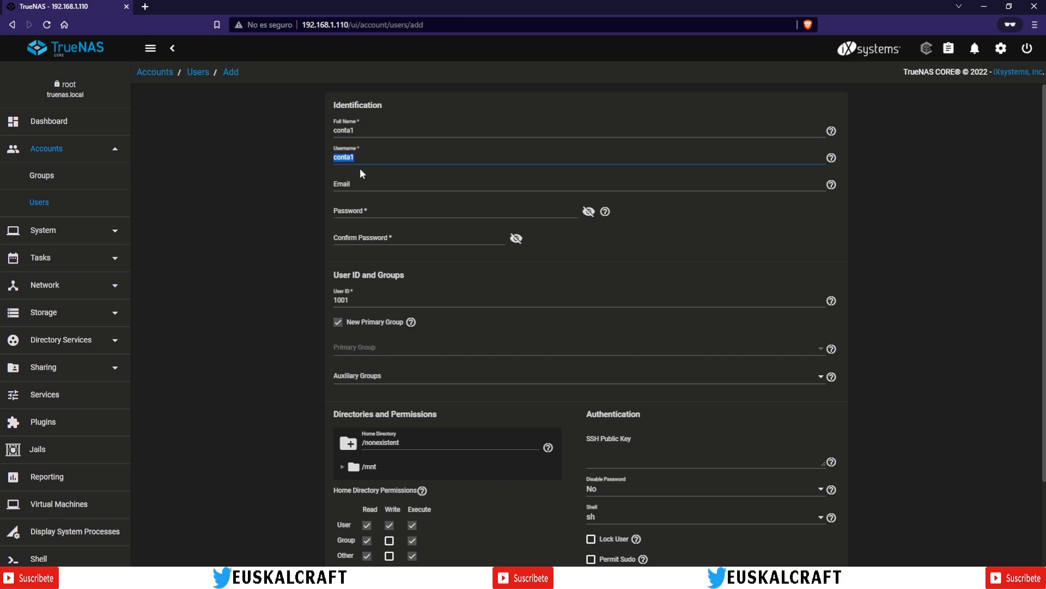
pyautogui.click(353, 214)
pyautogui.write('123456')
pyautogui.click(358, 237)
pyautogui.write('12345')
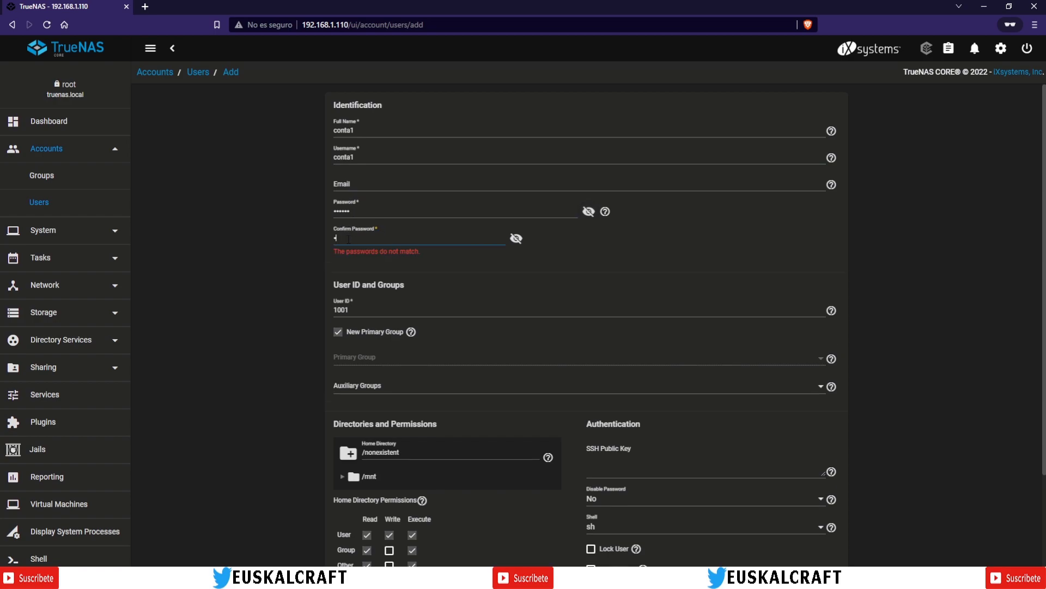
pyautogui.write('6')
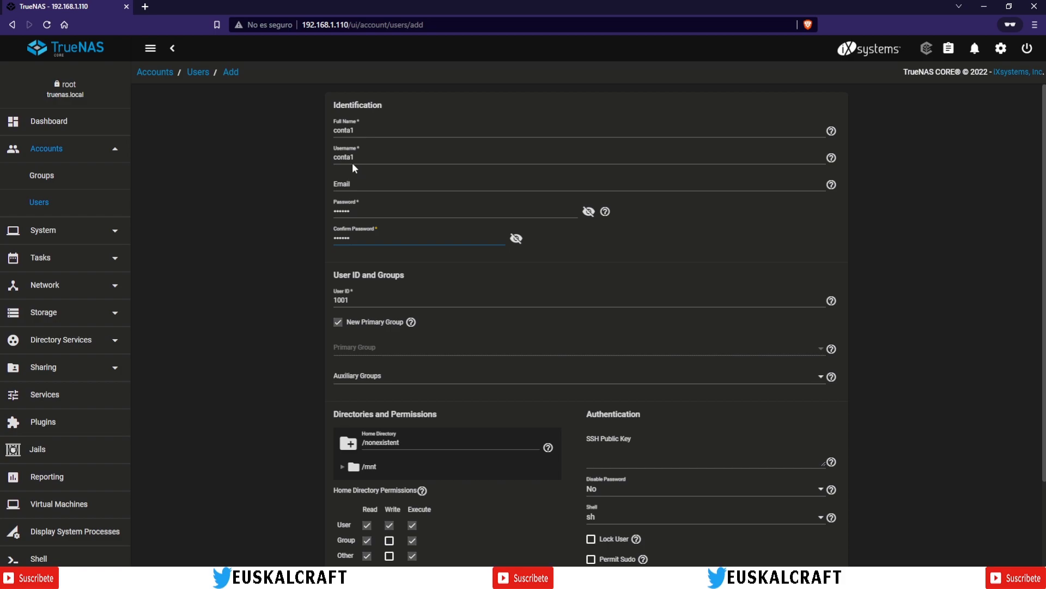
# Step: Untick New Primary Group, choose contabilidad as the primary group, and submit conta1
pyautogui.click(337, 325)
pyautogui.click(373, 350)
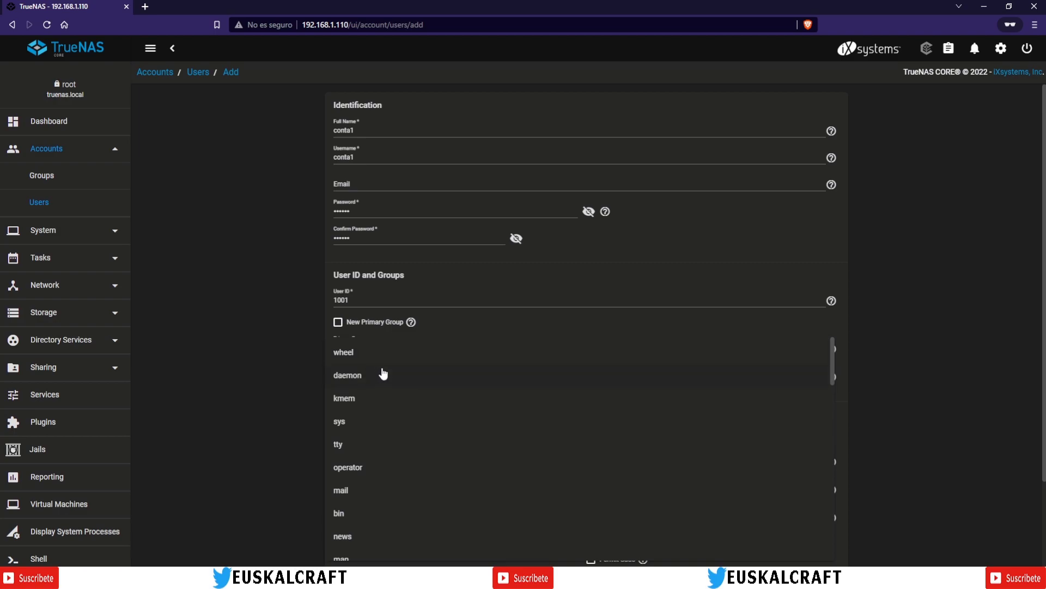
pyautogui.scroll(-3, 383, 375)
pyautogui.scroll(3, 383, 375)
pyautogui.scroll(-10, 517, 456)
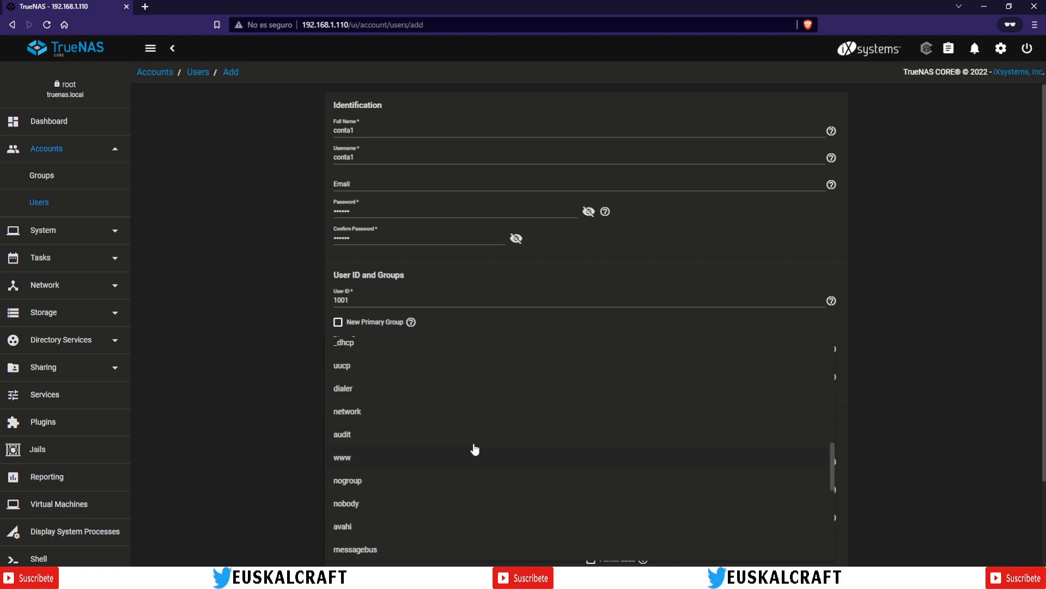
pyautogui.scroll(-2, 470, 447)
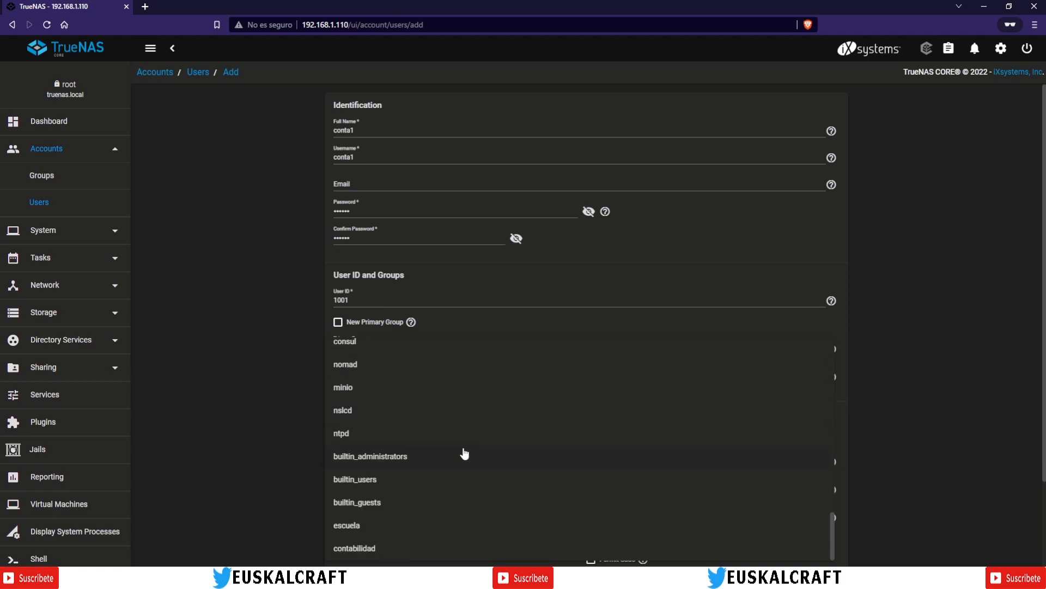
pyautogui.click(365, 550)
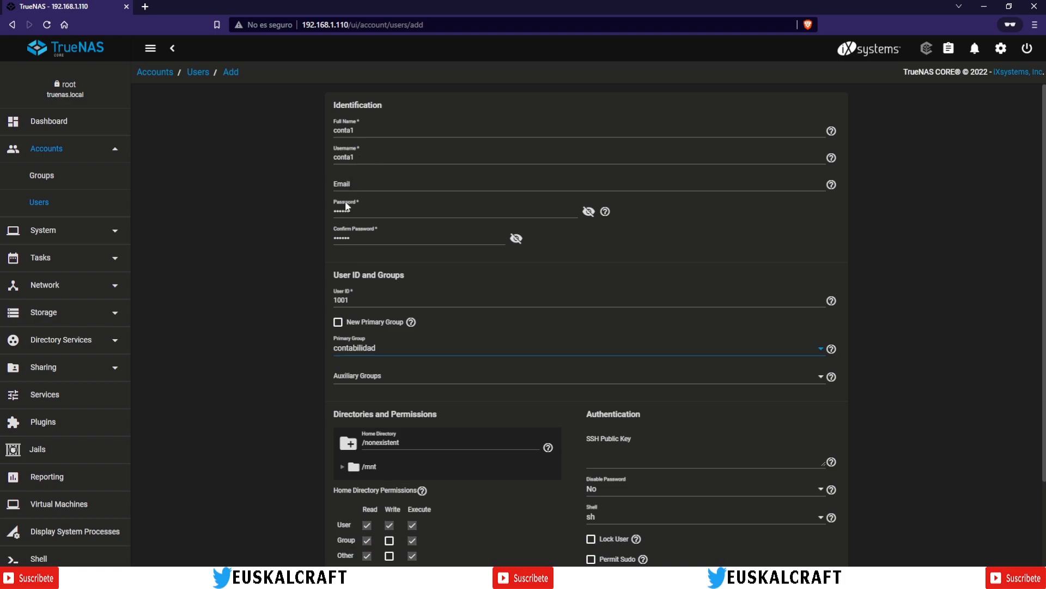
pyautogui.scroll(-3, 475, 373)
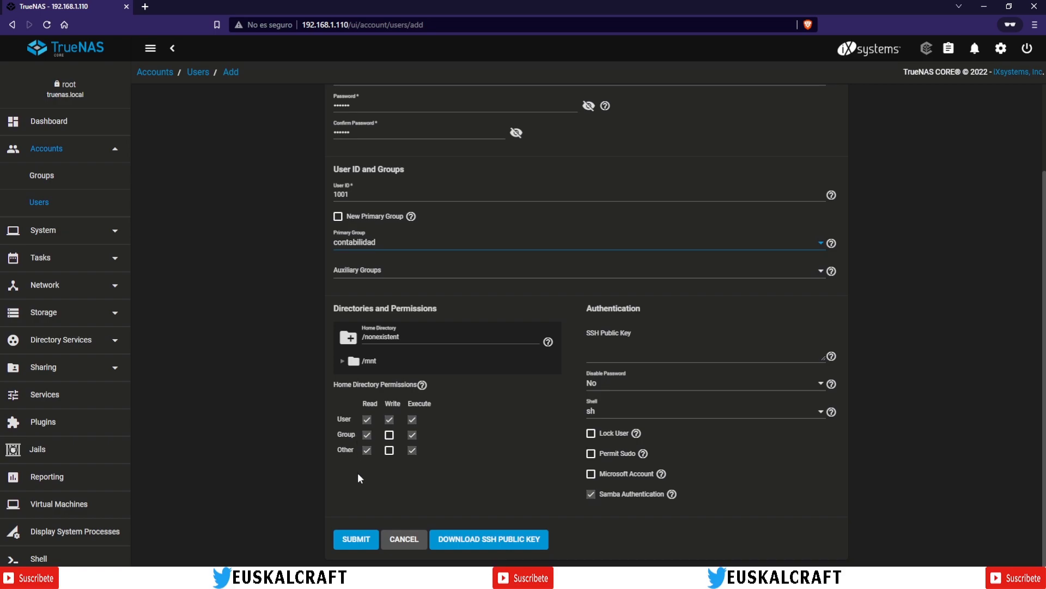
pyautogui.click(348, 542)
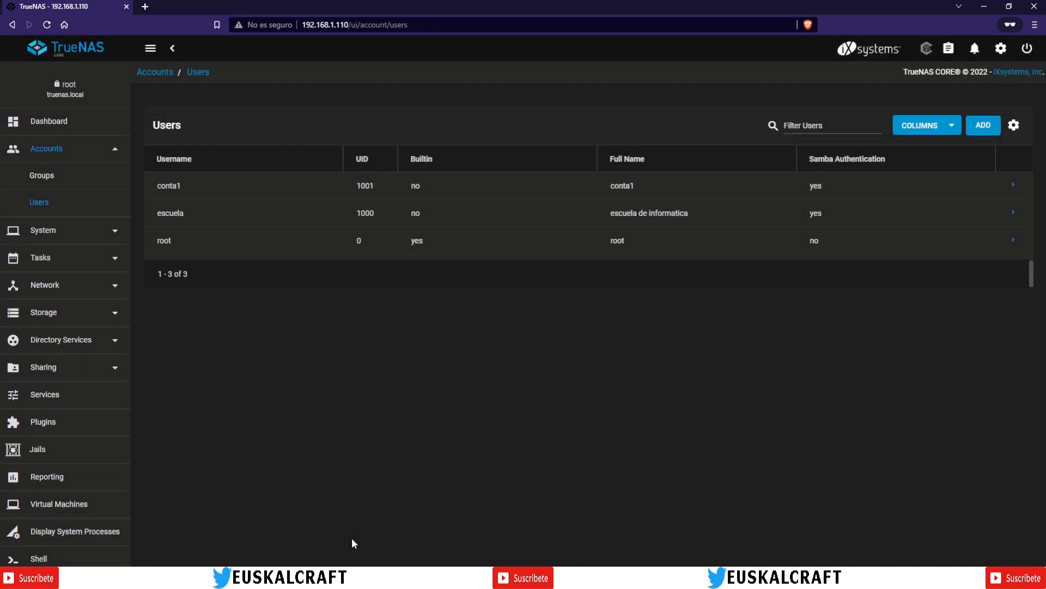
# Step: Re-save contabilidad's members escuela and conta1, then return to the Users list
pyautogui.moveTo(158, 185); pyautogui.dragTo(181, 185)
pyautogui.click(266, 388)
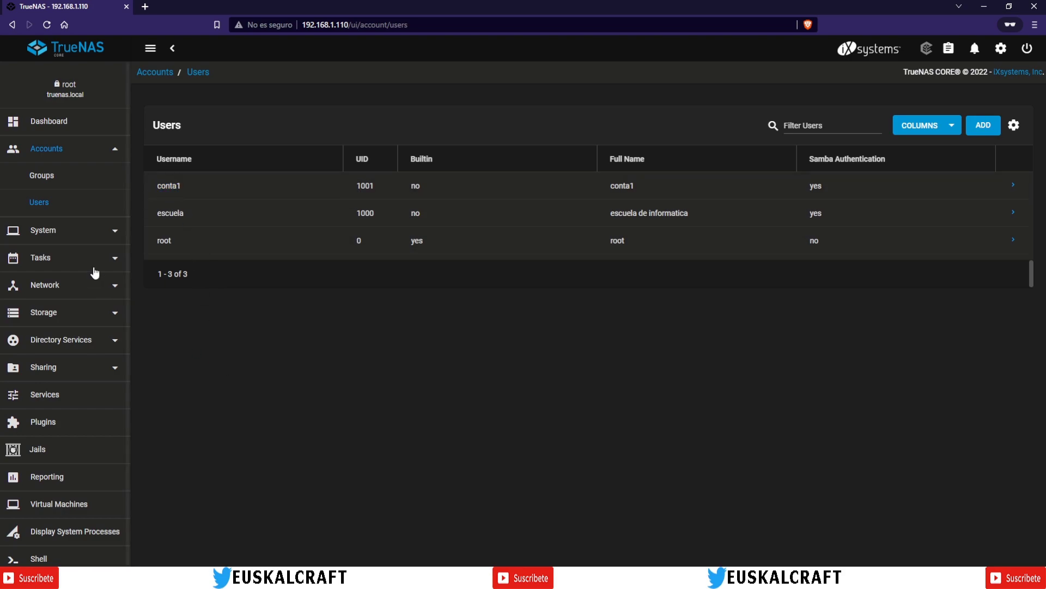
pyautogui.click(40, 177)
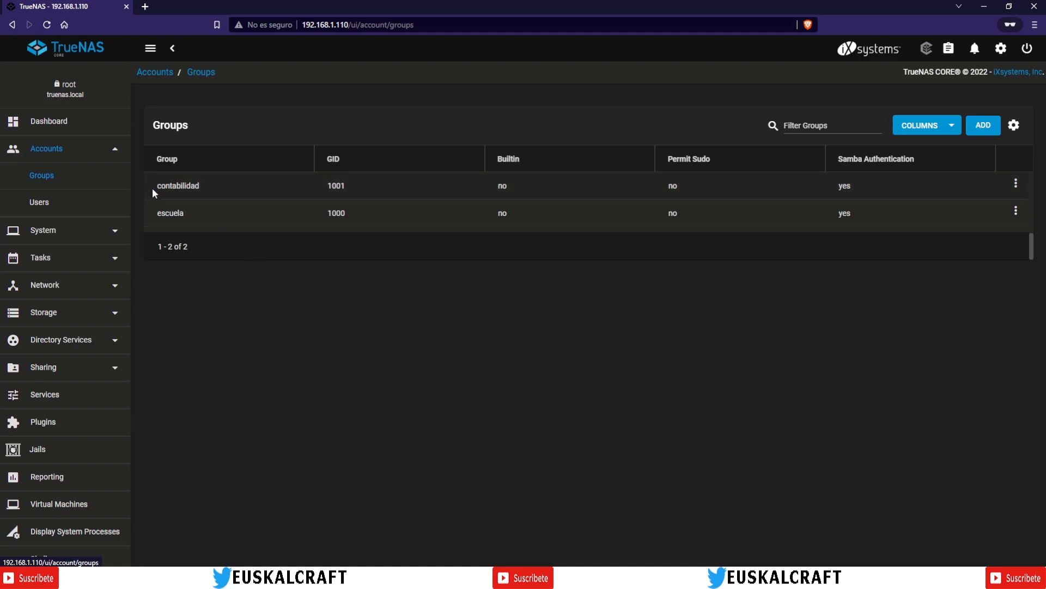
pyautogui.click(1016, 183)
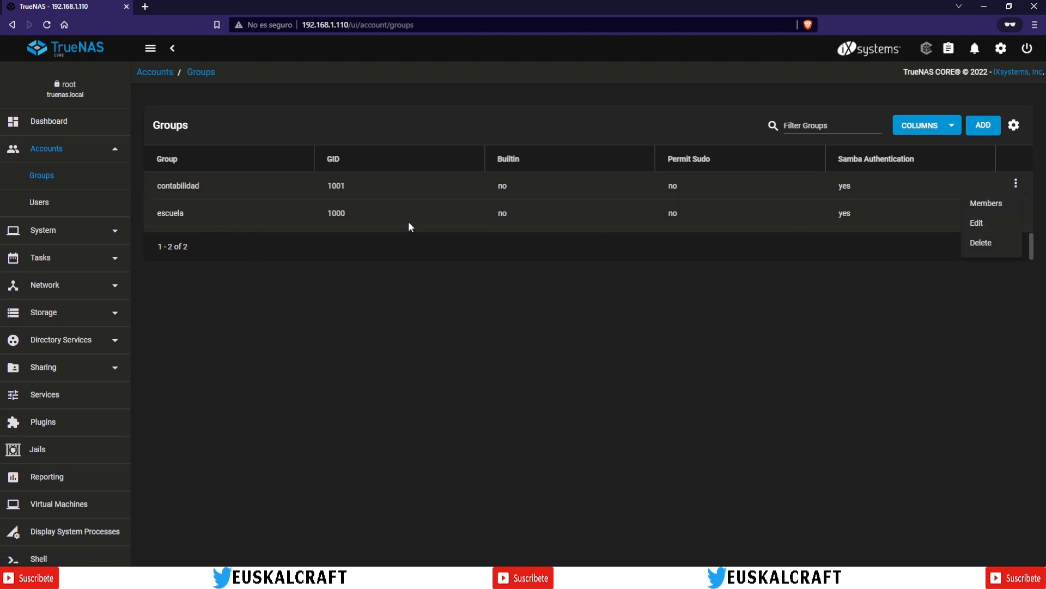
pyautogui.click(983, 205)
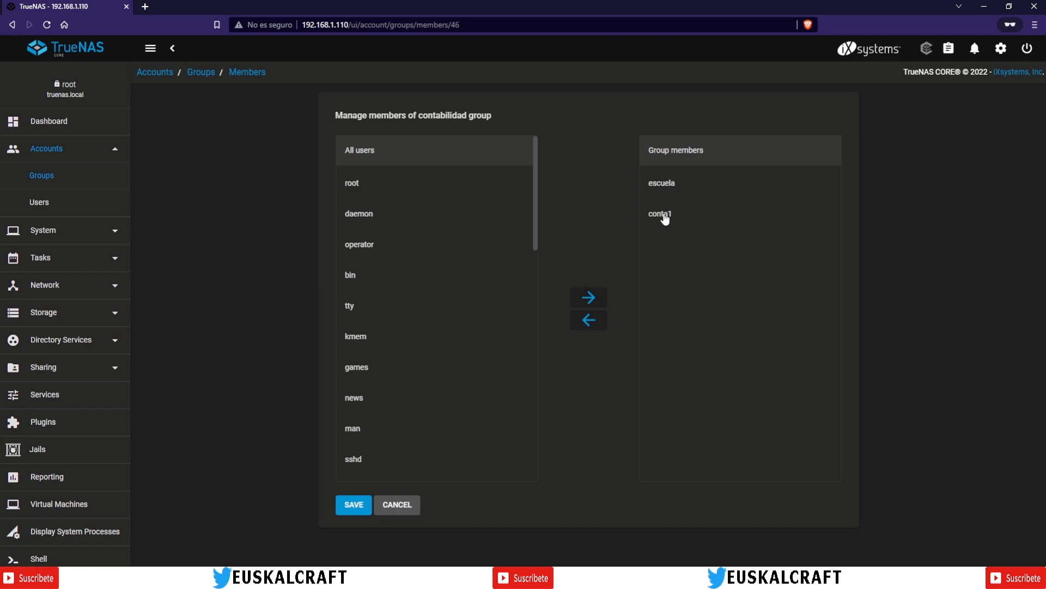
pyautogui.click(362, 504)
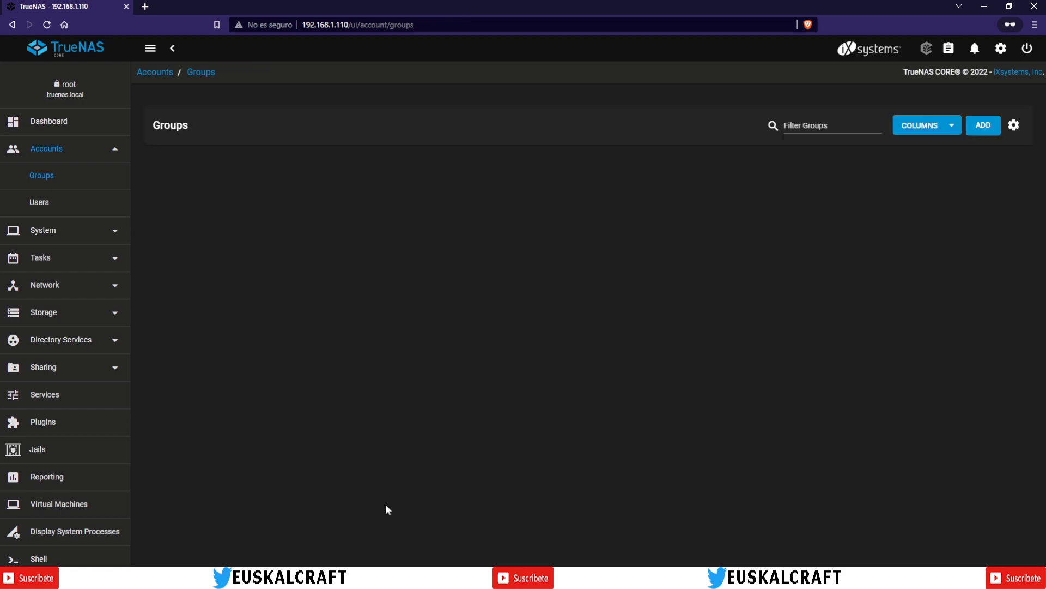
pyautogui.click(36, 203)
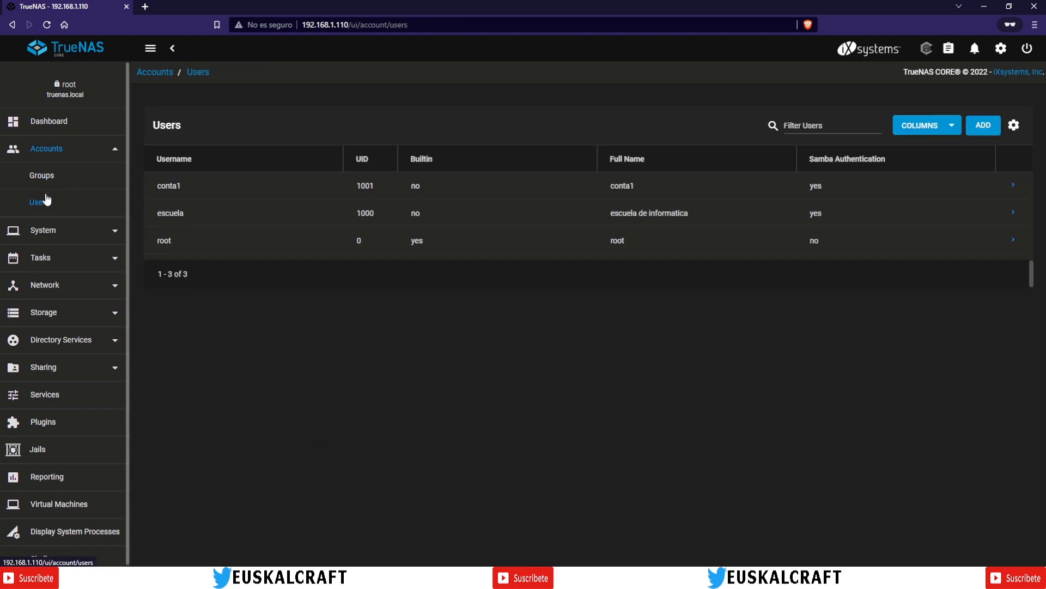
pyautogui.click(40, 177)
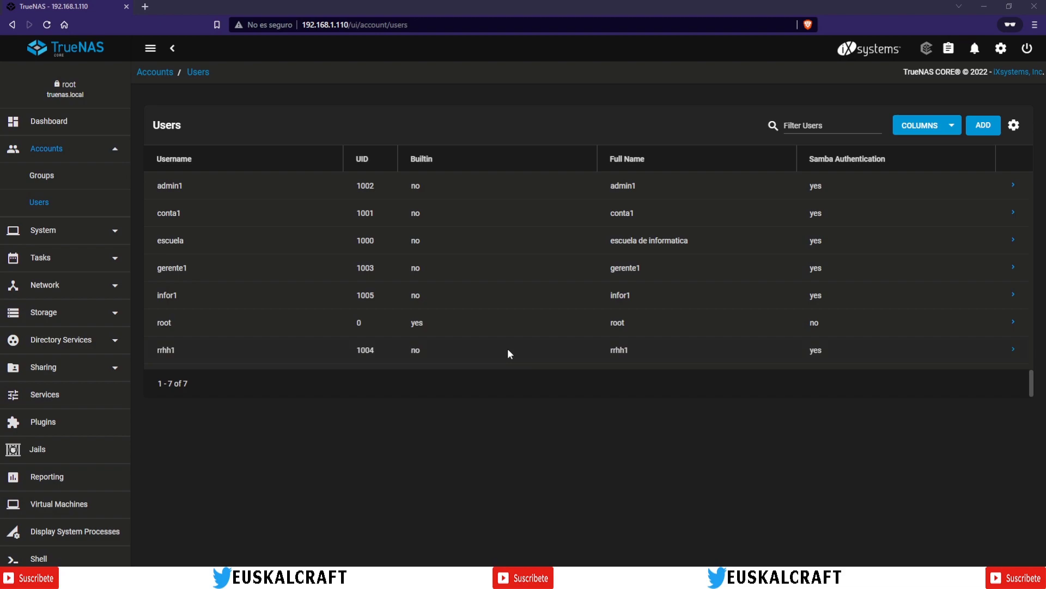
# Step: Highlight usernames conta1, gerente1 and rrhh1, then group gerencia, comparing the Users and Groups lists
pyautogui.moveTo(157, 185); pyautogui.dragTo(183, 221)
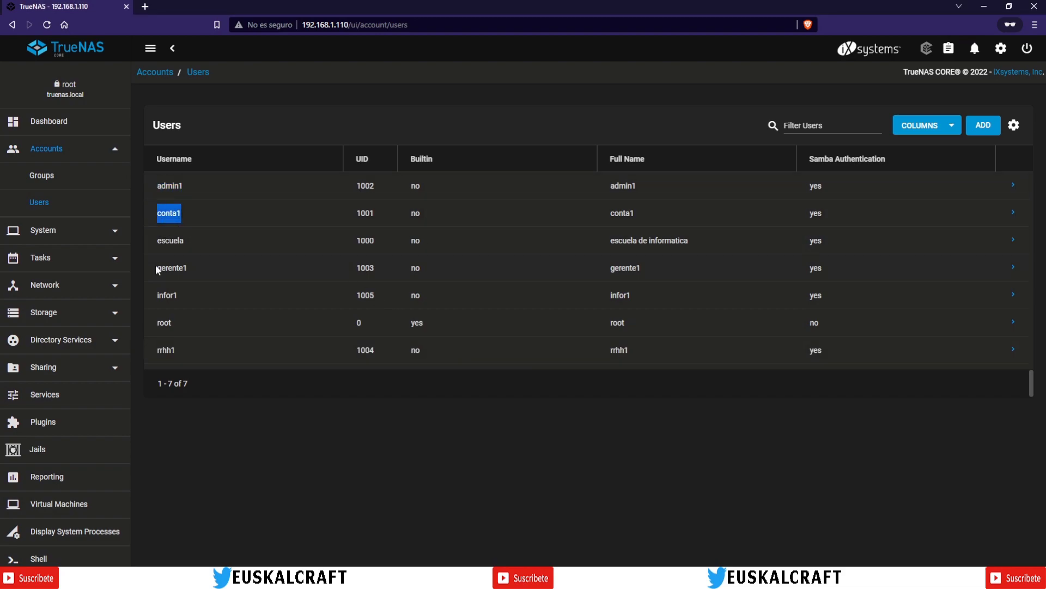
pyautogui.moveTo(156, 268); pyautogui.dragTo(172, 269)
pyautogui.click(155, 299)
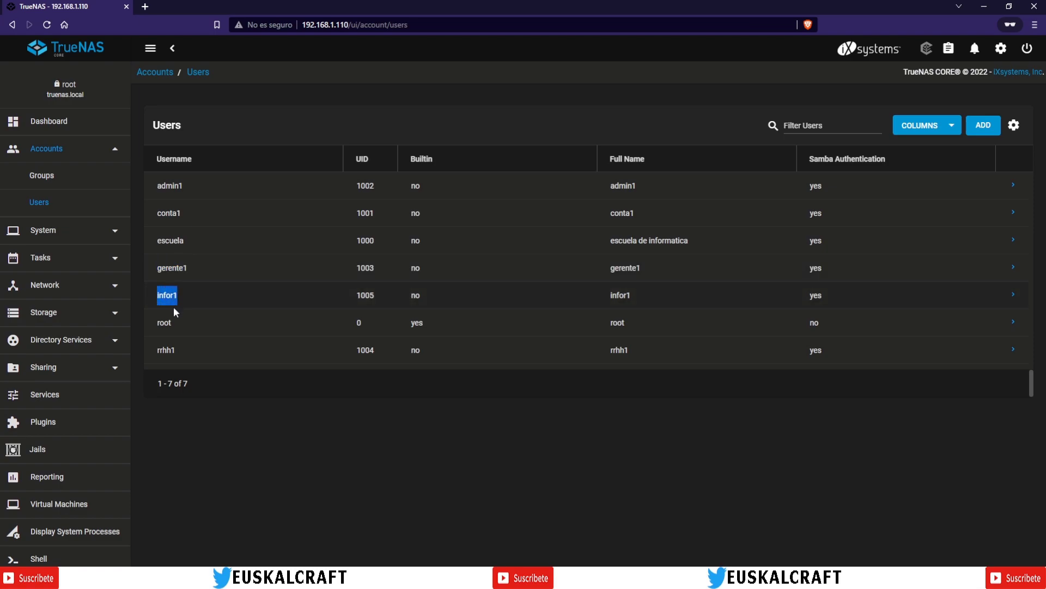
pyautogui.moveTo(159, 352); pyautogui.dragTo(188, 360)
pyautogui.click(48, 184)
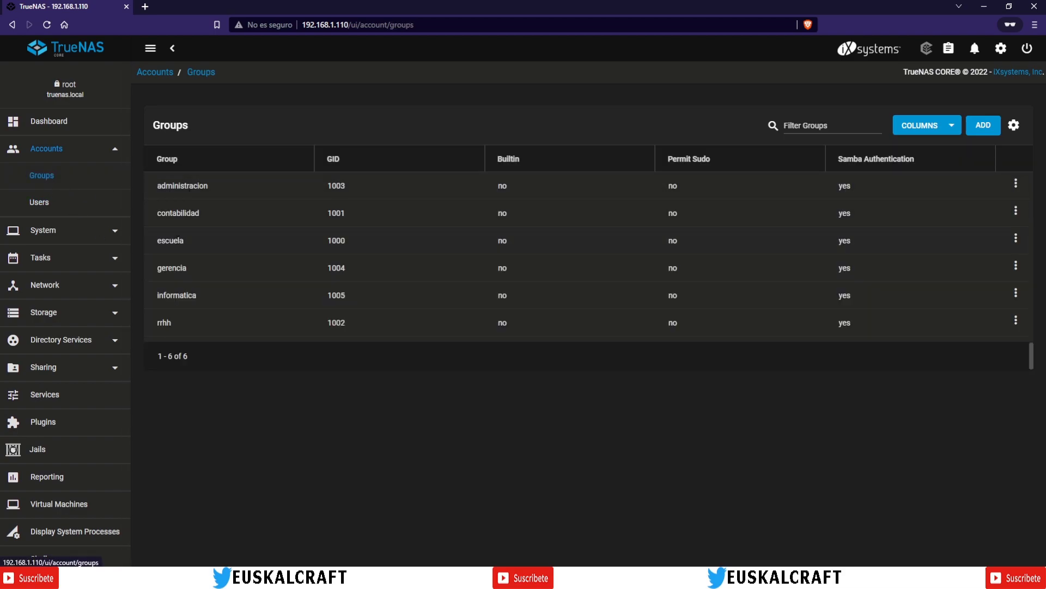
pyautogui.moveTo(157, 243); pyautogui.dragTo(172, 325)
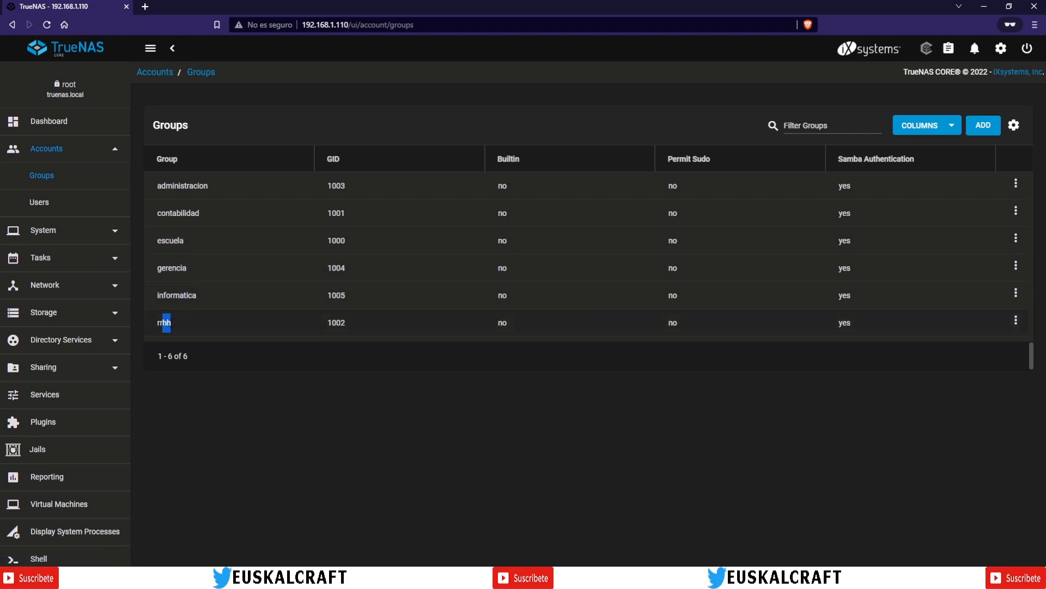
pyautogui.click(45, 198)
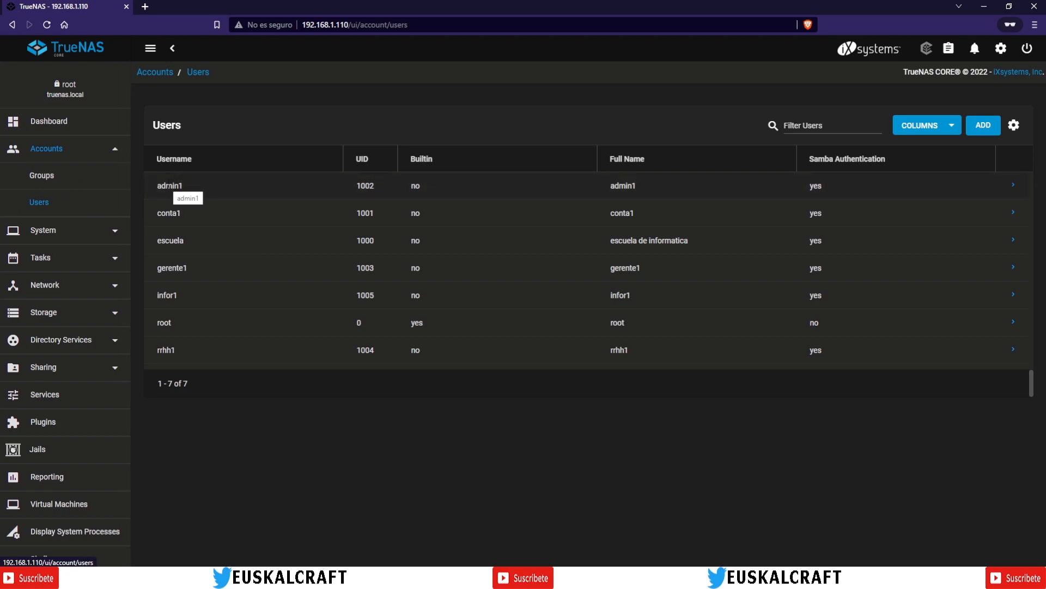
pyautogui.click(40, 175)
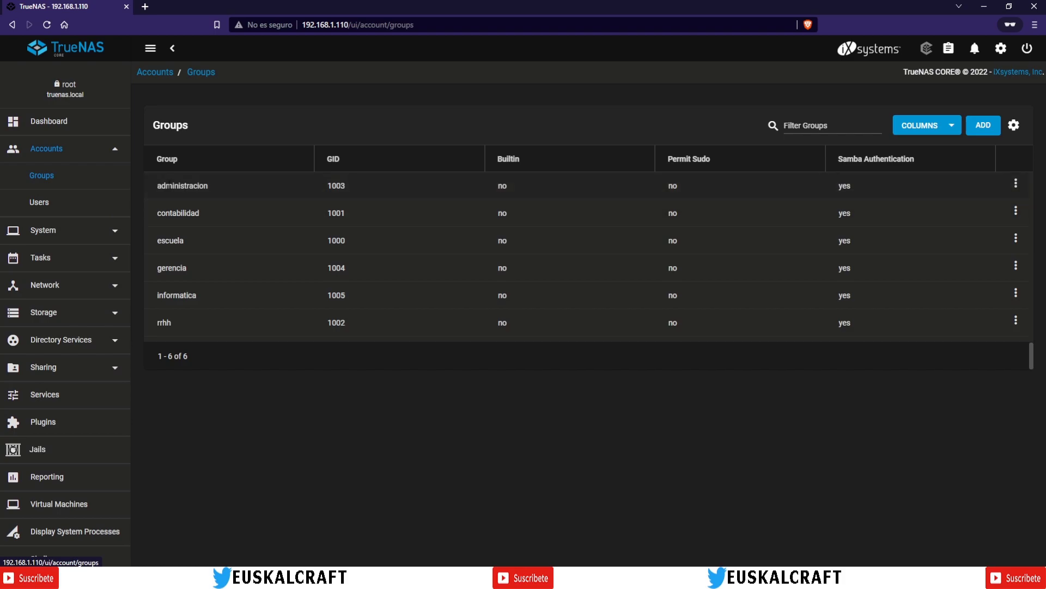
# Step: Review the administracion group's members and close without changes
pyautogui.click(1016, 184)
pyautogui.click(984, 203)
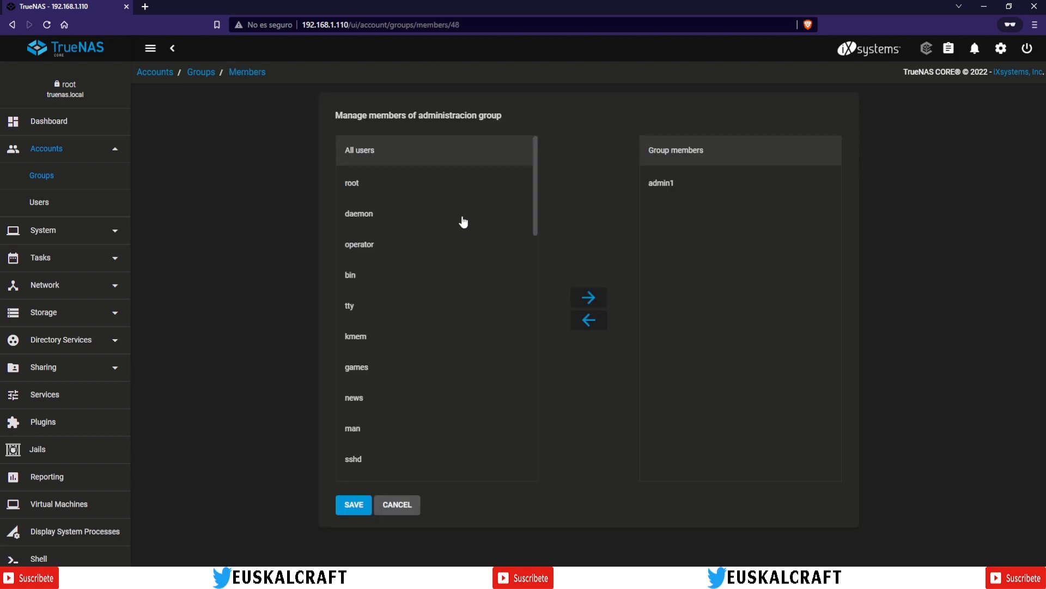
pyautogui.click(406, 504)
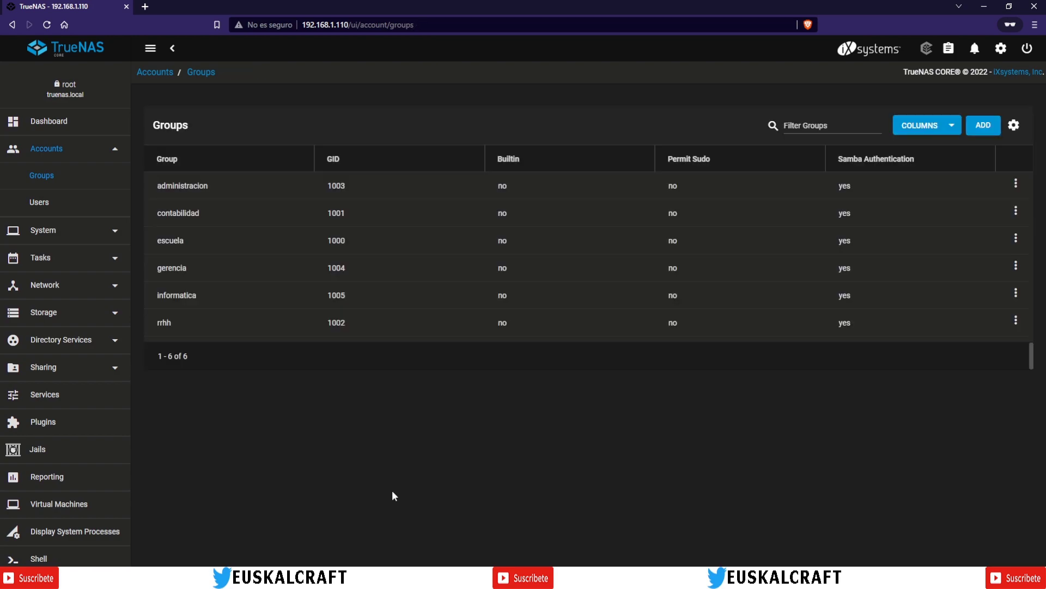
# Step: Remove escuela from the contabilidad group's members and save
pyautogui.click(1016, 211)
pyautogui.click(990, 230)
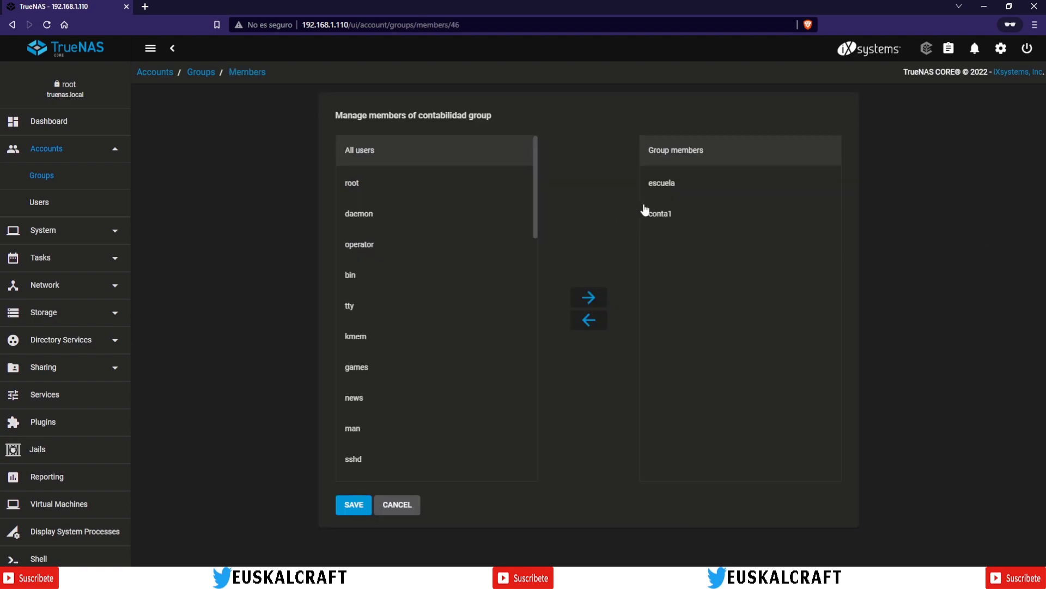
pyautogui.click(664, 193)
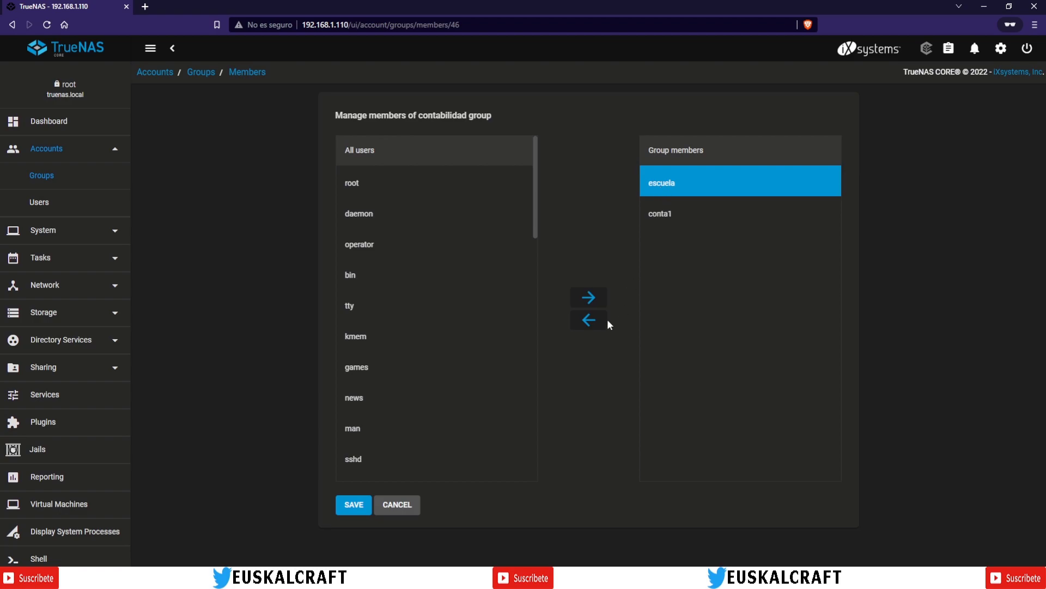
pyautogui.click(588, 320)
pyautogui.click(344, 508)
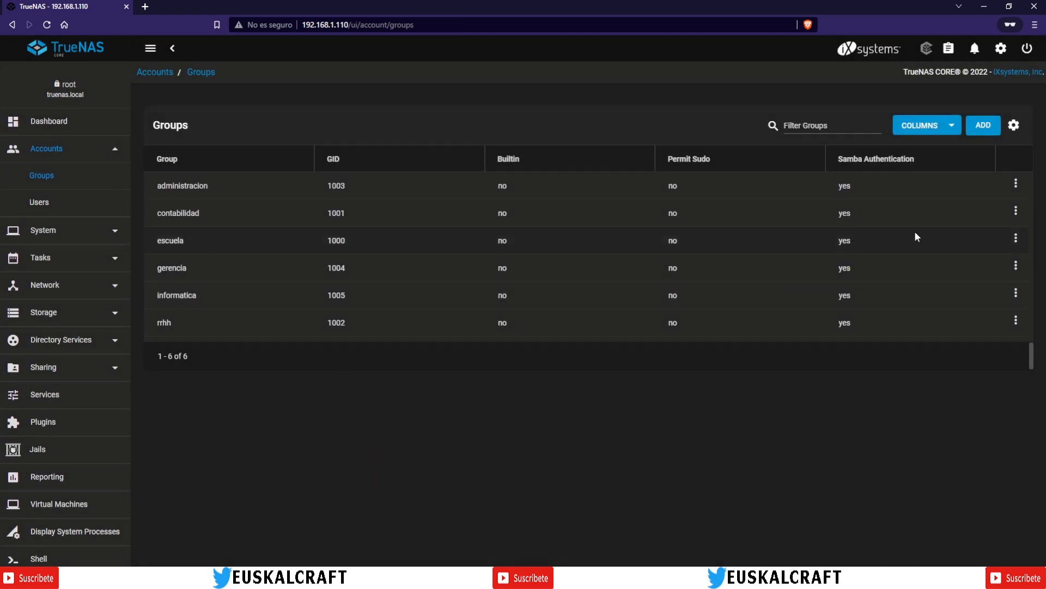
# Step: Check the escuela and gerencia groups' members, leaving them unchanged
pyautogui.click(1014, 238)
pyautogui.click(972, 262)
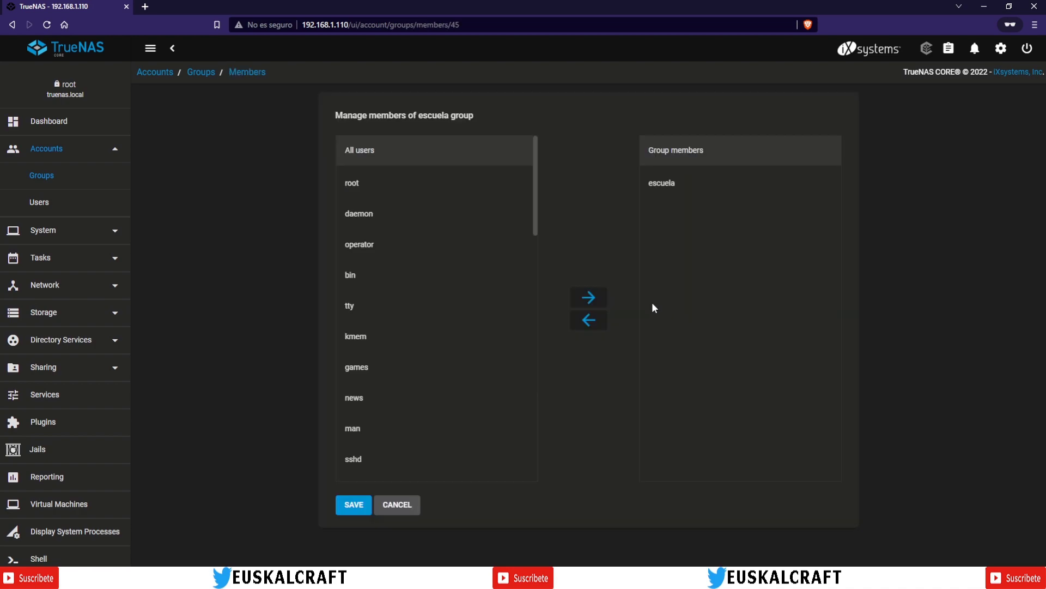
pyautogui.click(377, 506)
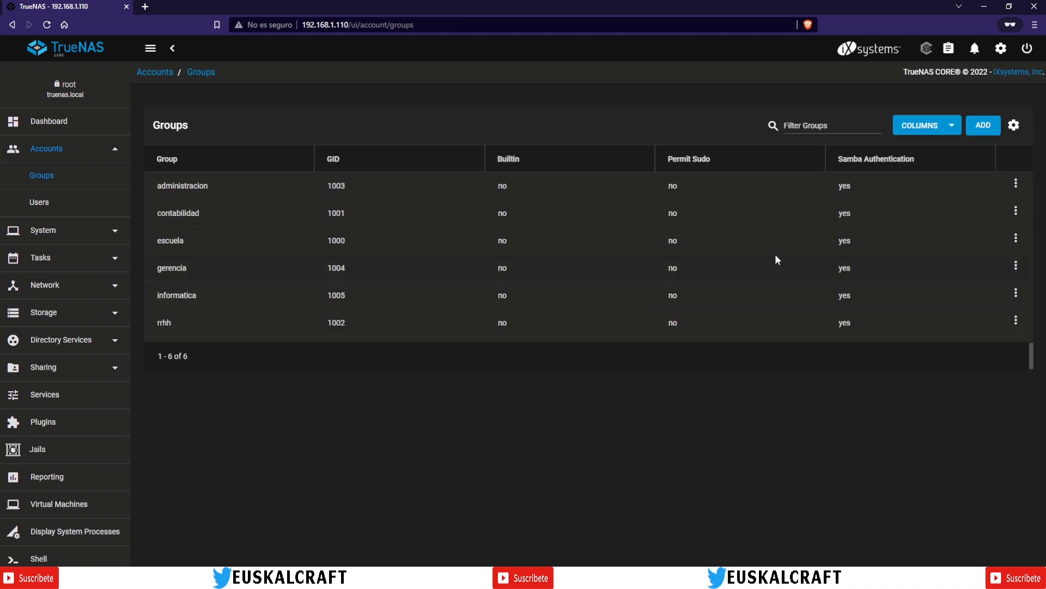
pyautogui.click(1015, 265)
pyautogui.click(968, 287)
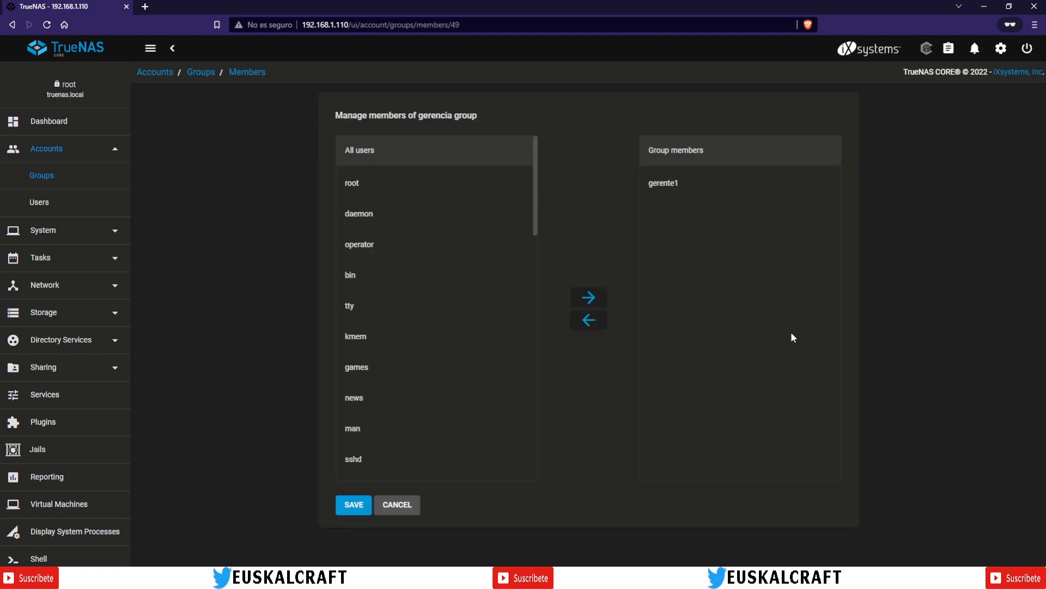
pyautogui.click(396, 504)
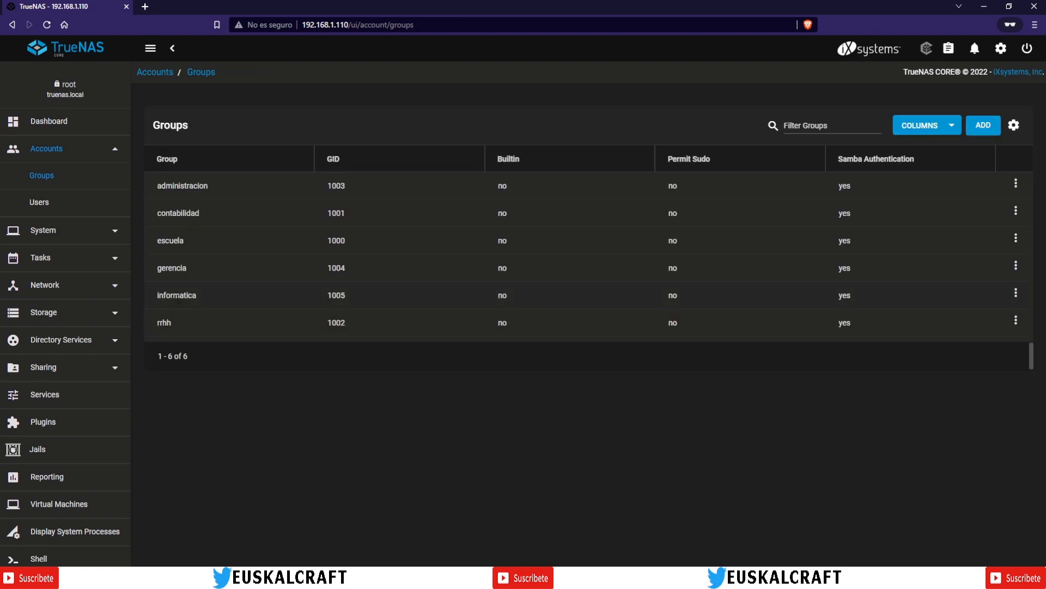
# Step: Check the informatica and rrhh groups' members, leaving them unchanged
pyautogui.click(1016, 294)
pyautogui.click(968, 309)
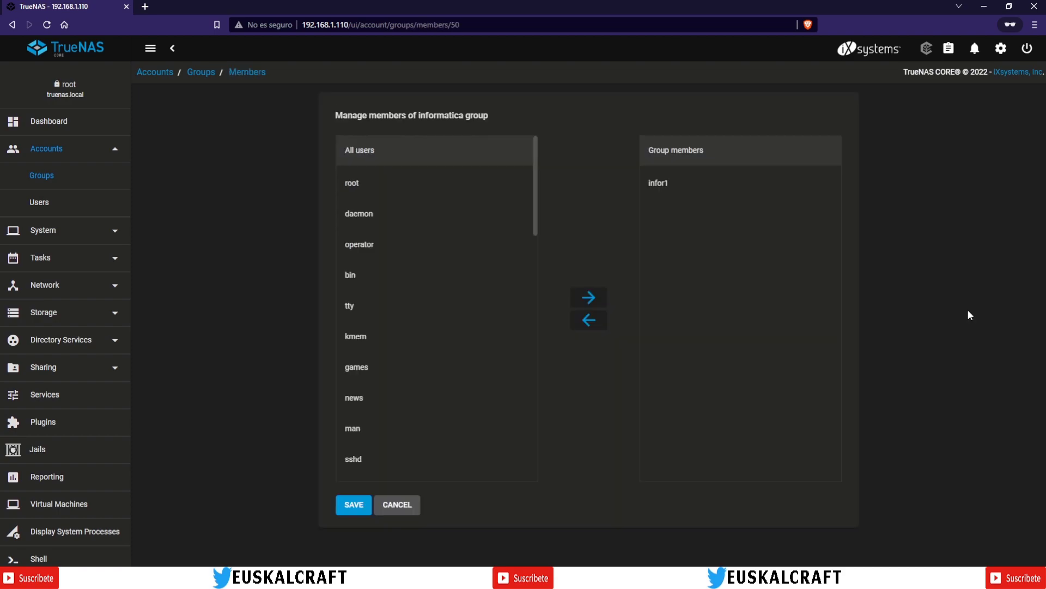
pyautogui.click(417, 497)
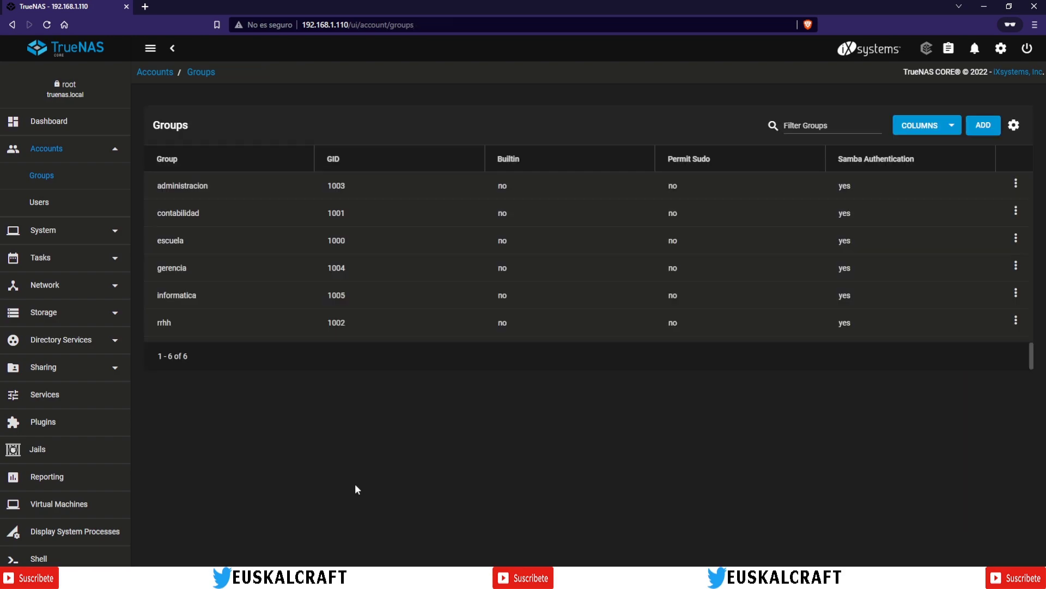
pyautogui.click(1016, 320)
pyautogui.click(971, 334)
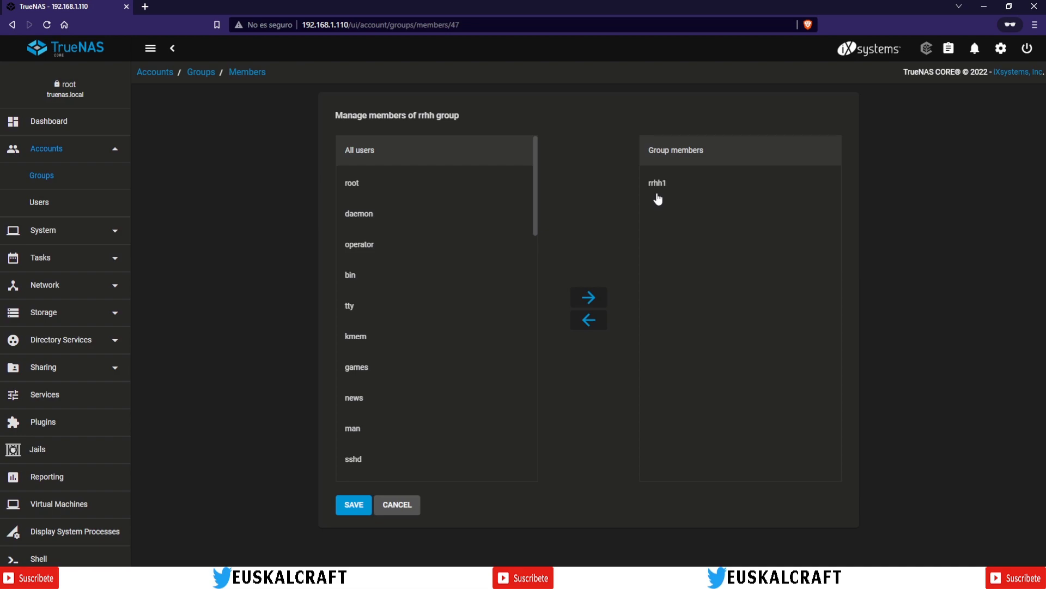
pyautogui.click(402, 506)
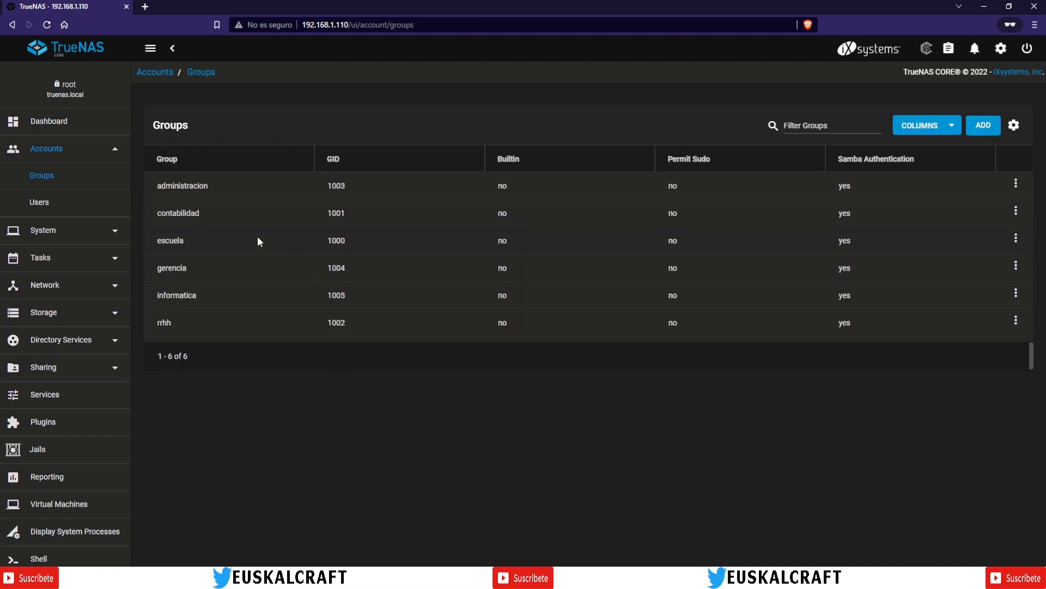
pyautogui.click(39, 203)
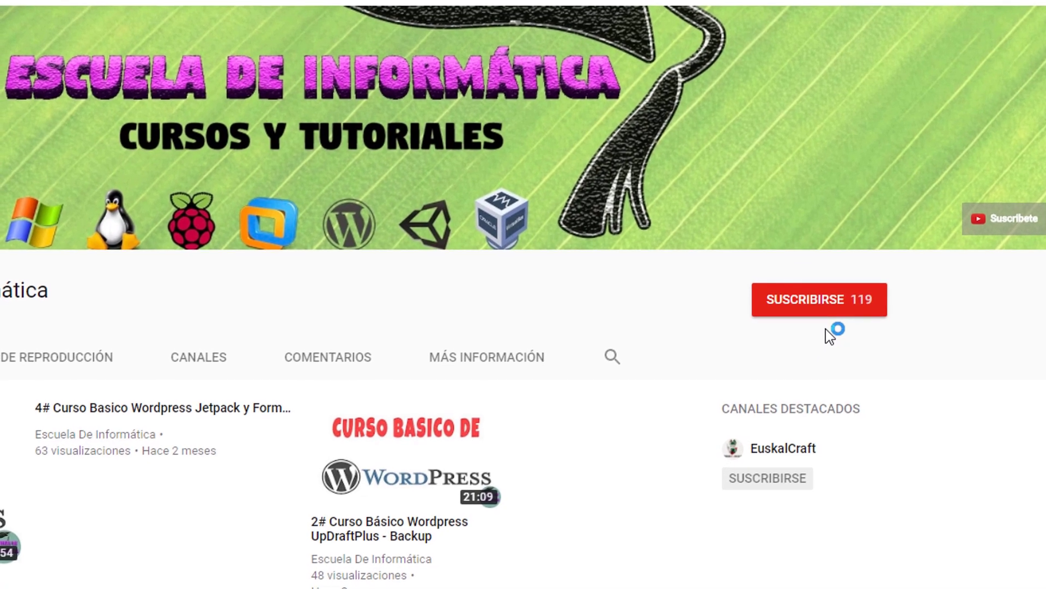
# Step: Subscribe to the Escuela de Informática channel and leave new-video notifications turned off
pyautogui.click(808, 306)
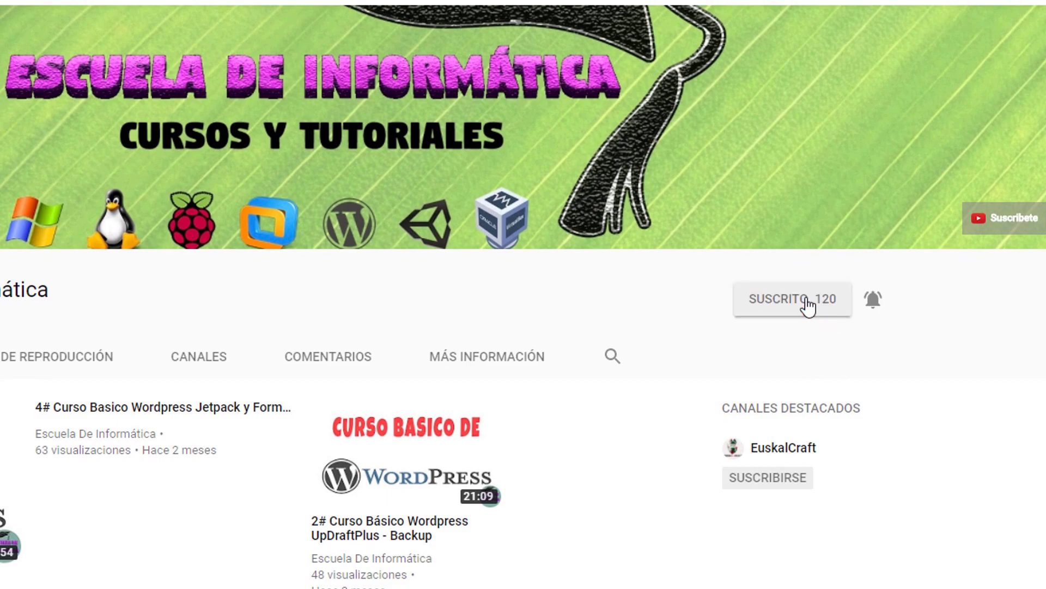
pyautogui.click(874, 301)
pyautogui.click(875, 305)
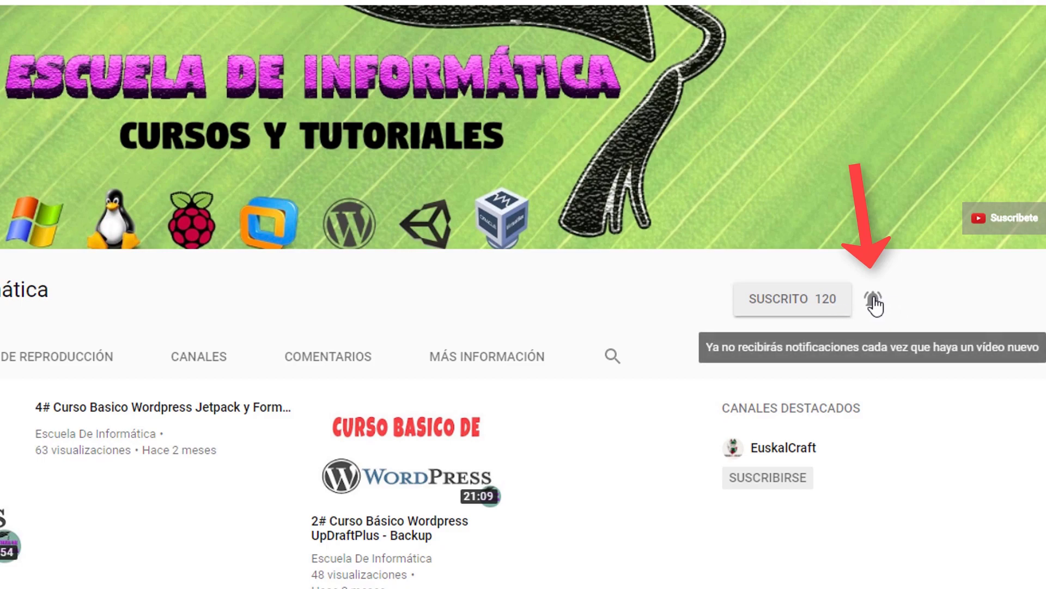